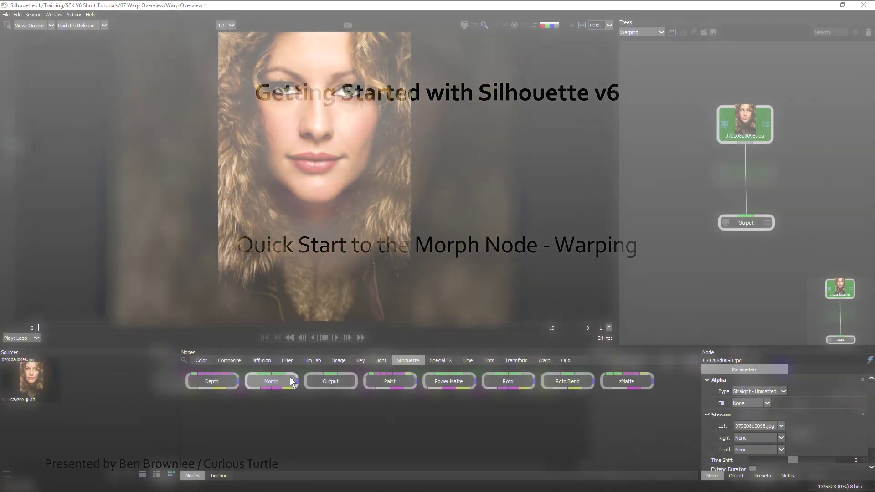
# Step: Add a Morph node between the portrait image node and Output in the tree
pyautogui.moveTo(272, 381); pyautogui.dragTo(746, 177)
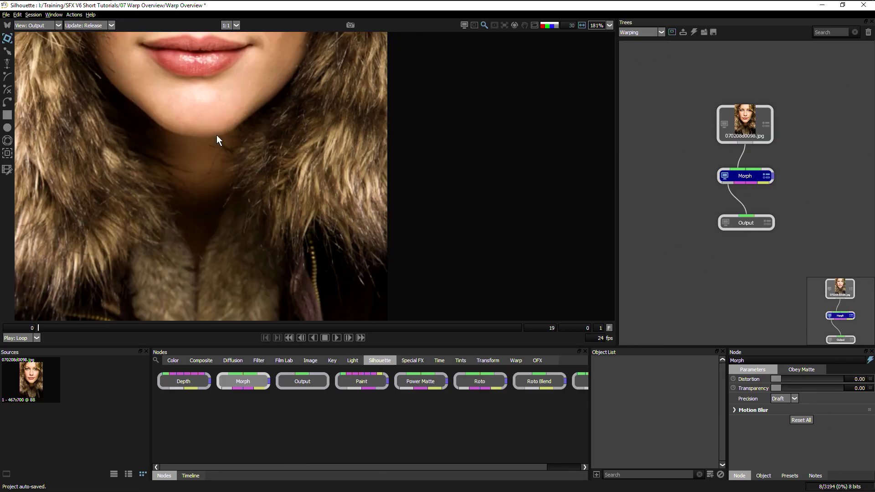
# Step: Draw a closed X-Spline around the lips, adjusting the curve at the left corner
pyautogui.moveTo(219, 138); pyautogui.dragTo(354, 223)
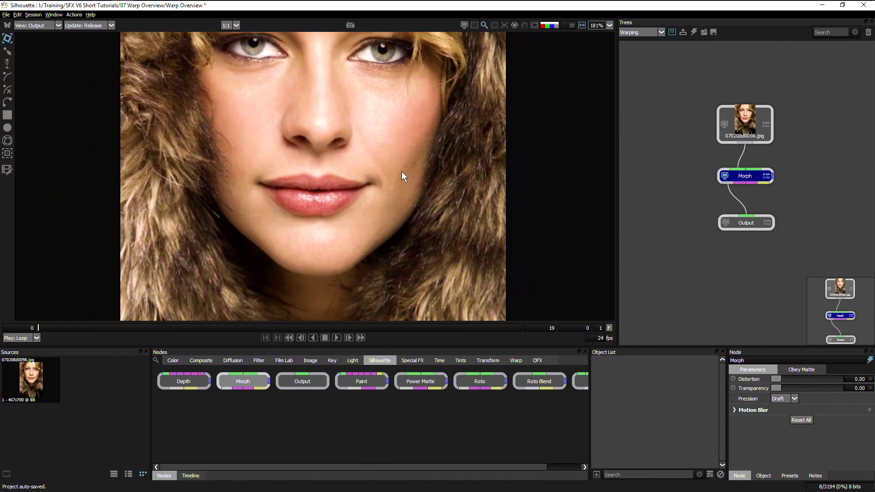
pyautogui.click(8, 89)
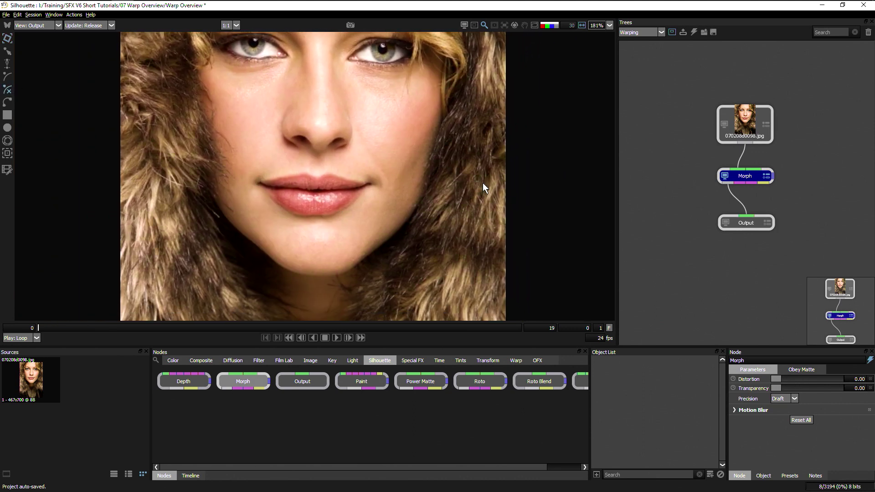
pyautogui.click(246, 181)
pyautogui.click(319, 172)
pyautogui.click(382, 183)
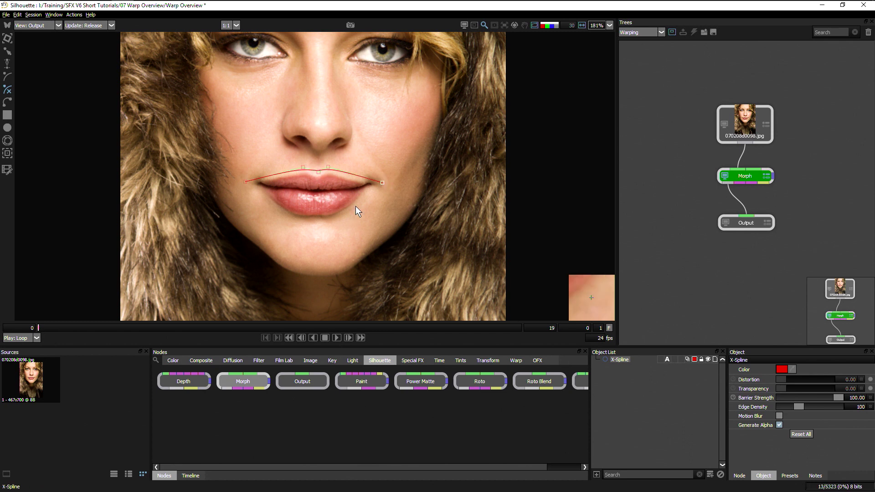
pyautogui.click(329, 222)
pyautogui.click(297, 221)
pyautogui.click(246, 181)
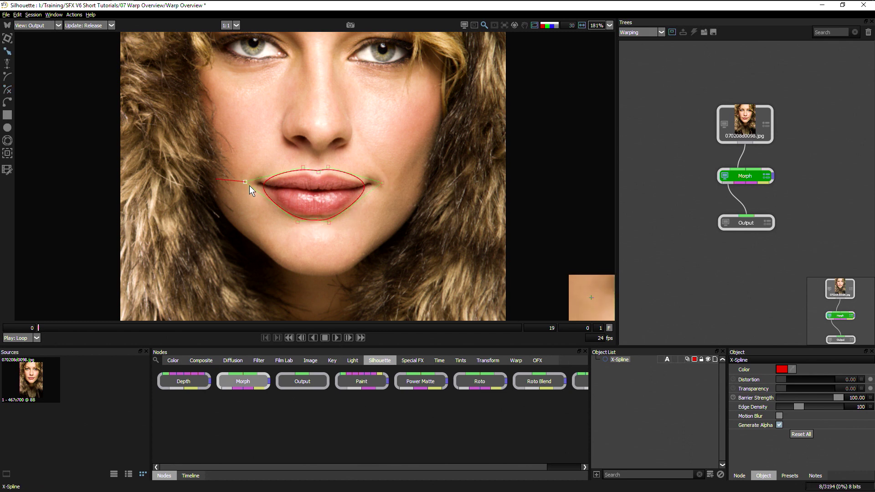
pyautogui.moveTo(246, 182); pyautogui.dragTo(201, 178)
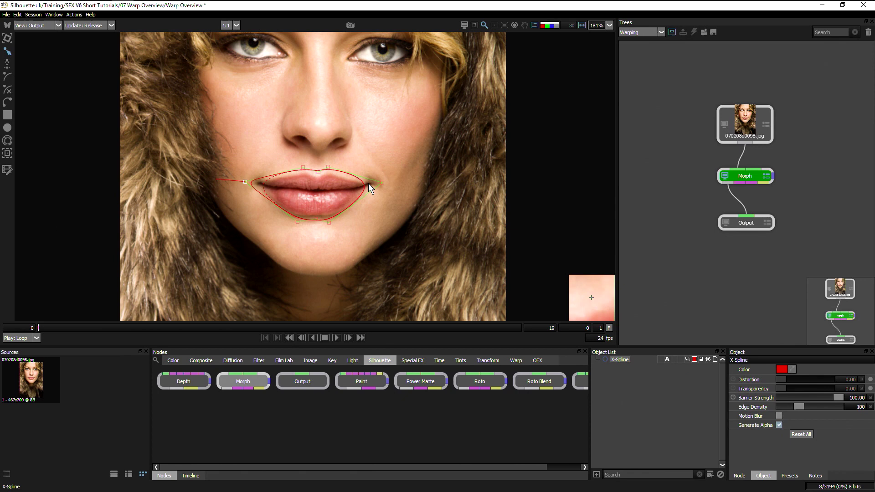
# Step: Rename the lip outline shape to Mouth Source
pyautogui.click(333, 225)
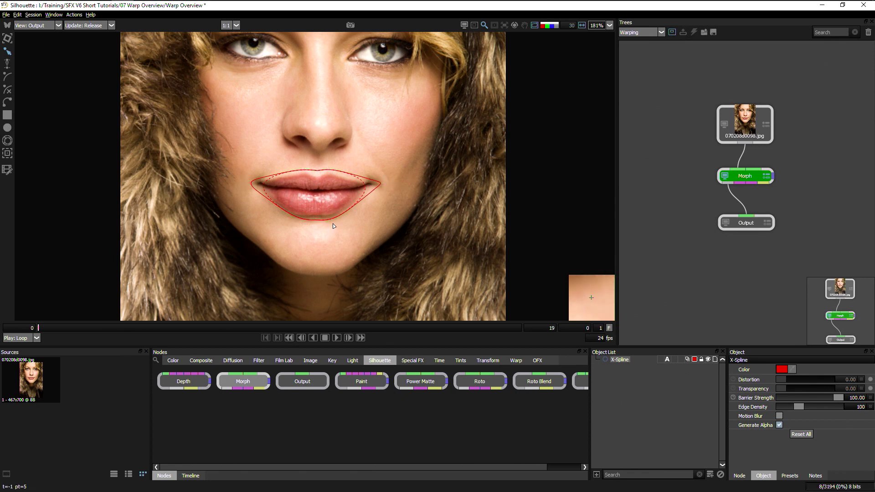
pyautogui.click(298, 224)
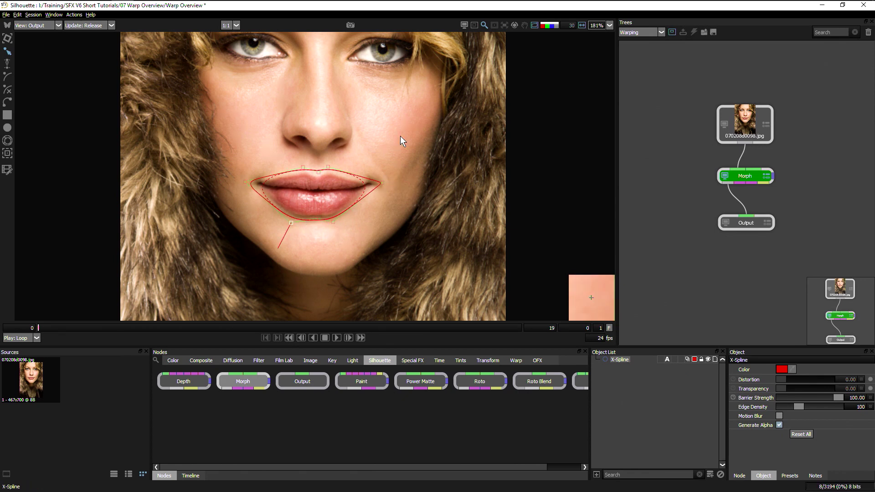
pyautogui.doubleClick(619, 361)
pyautogui.write('Mouth')
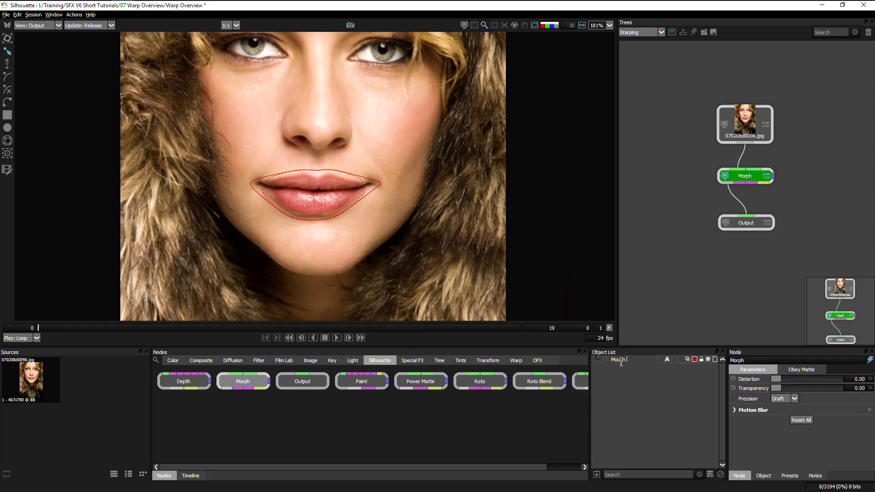
pyautogui.write(' Source')
pyautogui.click(620, 361)
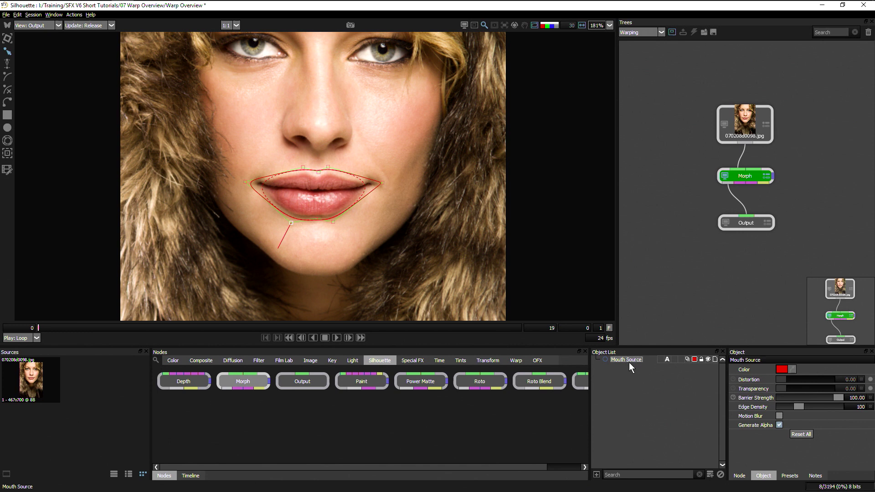
# Step: Duplicate Mouth Source and rename the copy Mouth Target
pyautogui.hotkey('ctrl', 'd')
pyautogui.click(638, 361)
pyautogui.doubleClick(626, 360)
pyautogui.moveTo(625, 360); pyautogui.dragTo(663, 363)
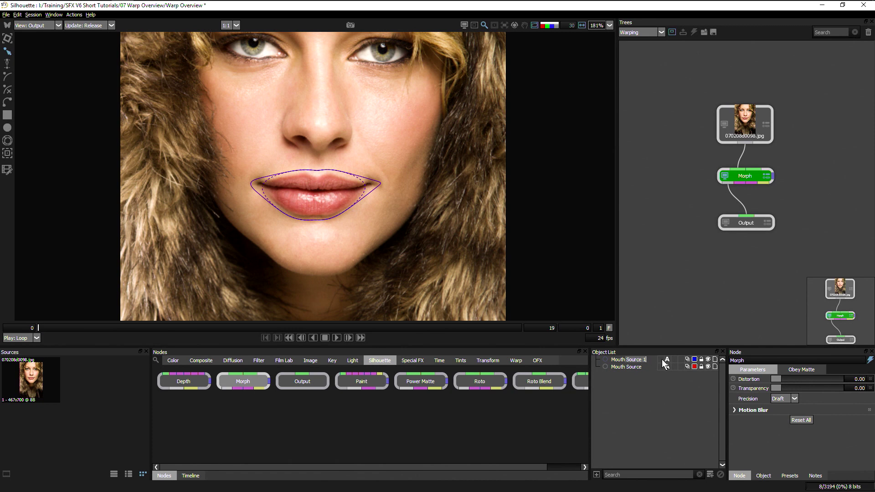
pyautogui.write('Target')
pyautogui.press('Return')
# Step: Scale Mouth Target narrower horizontally and lower its top with the Transform tool
pyautogui.click(11, 39)
pyautogui.click(264, 194)
pyautogui.moveTo(261, 195); pyautogui.dragTo(273, 195)
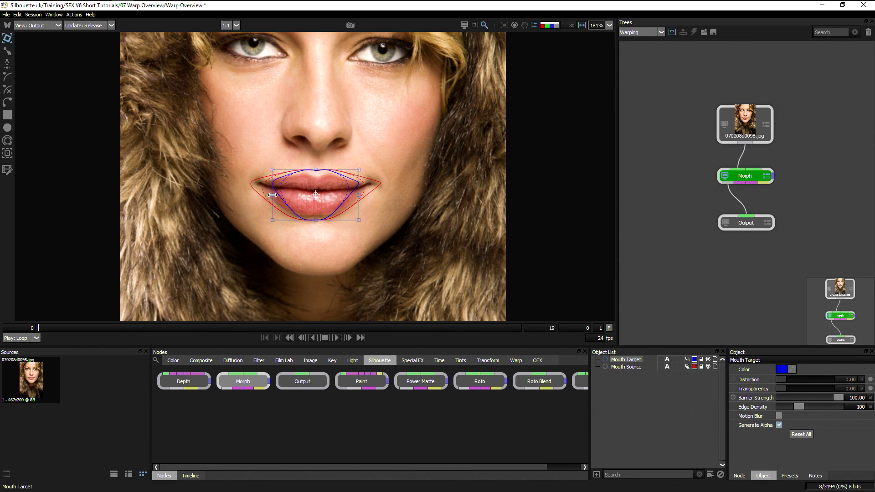
pyautogui.moveTo(317, 170); pyautogui.dragTo(317, 169)
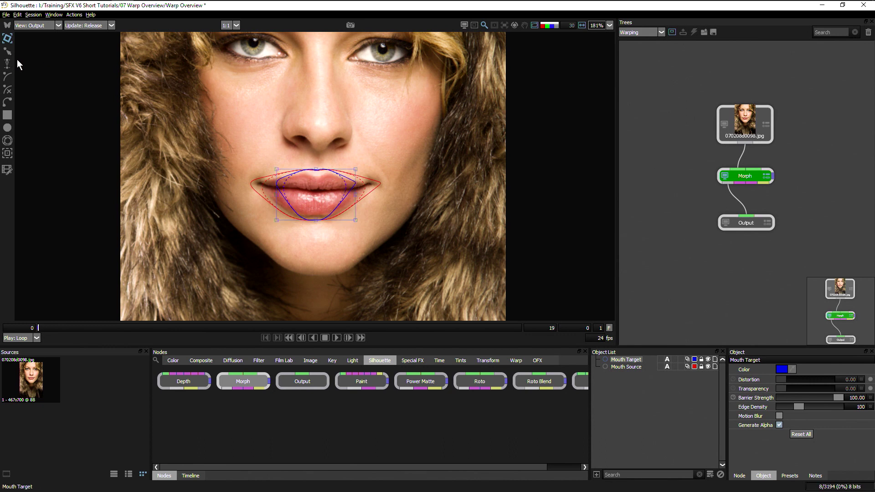
# Step: Reshape Mouth Target's points to round the lower edge and pull in the right side
pyautogui.click(7, 51)
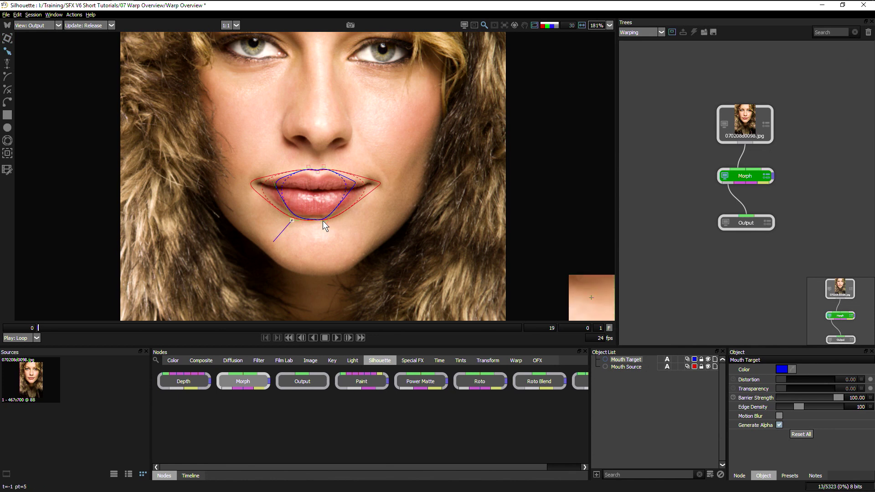
pyautogui.moveTo(323, 225); pyautogui.dragTo(351, 214)
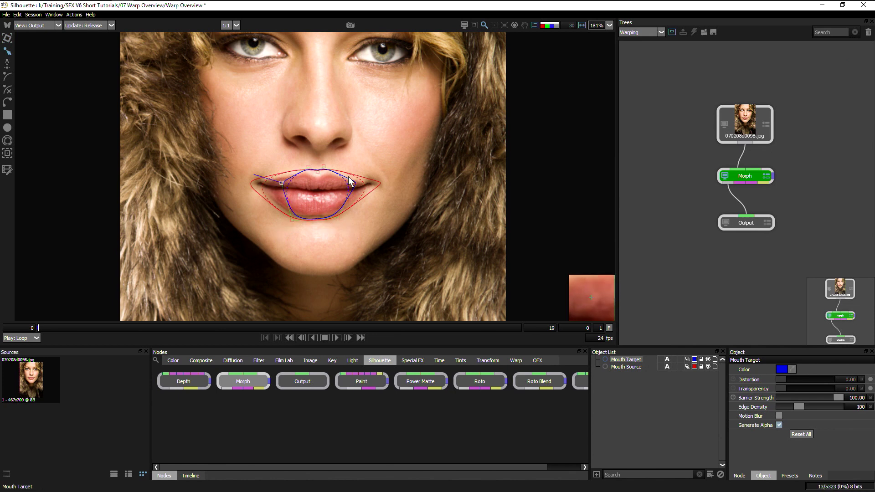
pyautogui.moveTo(350, 182); pyautogui.dragTo(347, 183)
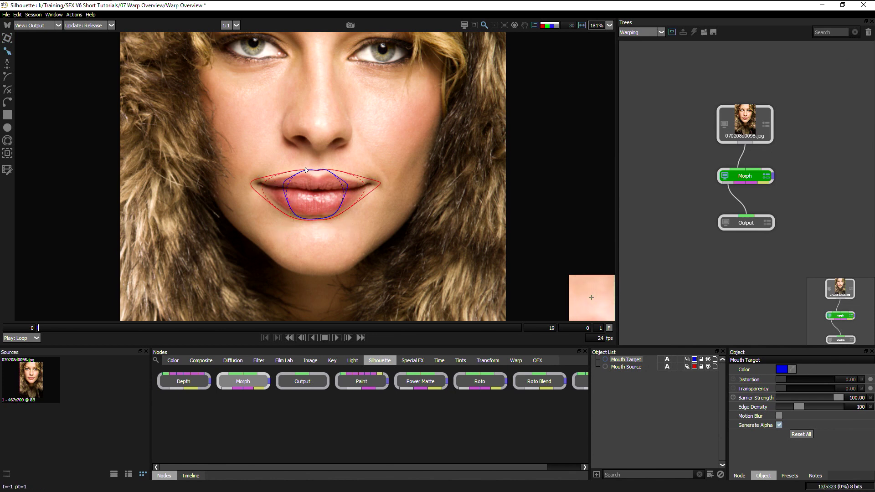
pyautogui.click(334, 167)
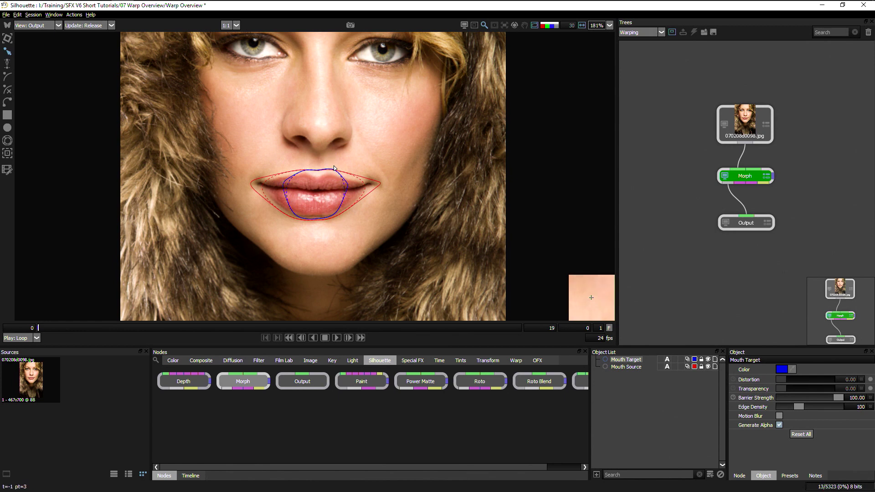
pyautogui.click(290, 223)
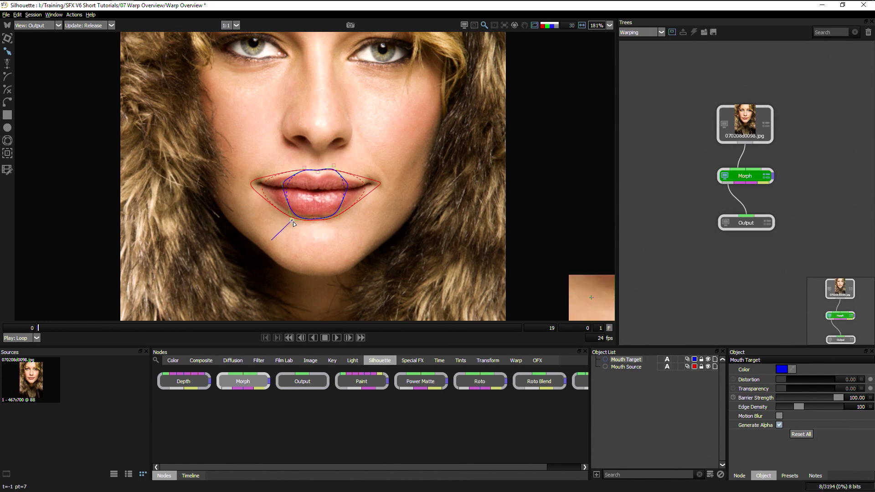
pyautogui.click(340, 222)
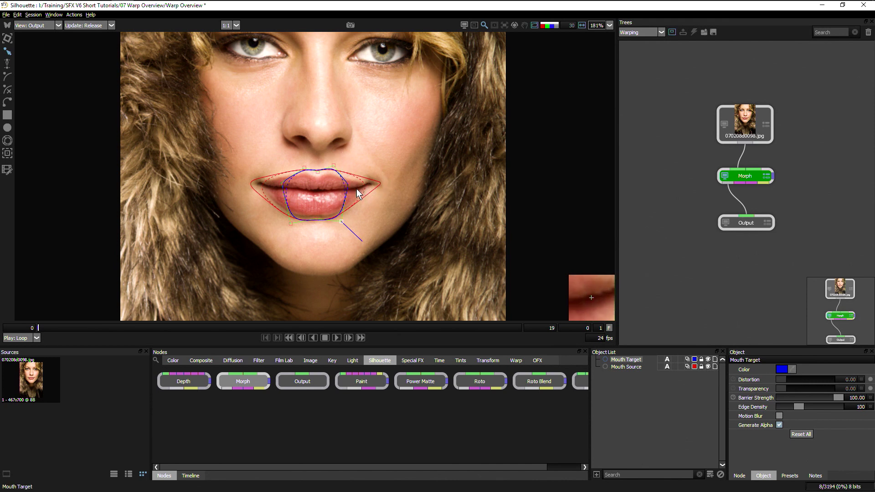
# Step: Select both mouth shapes with the Correspondence tool and test moving an inner correspondence point
pyautogui.click(10, 141)
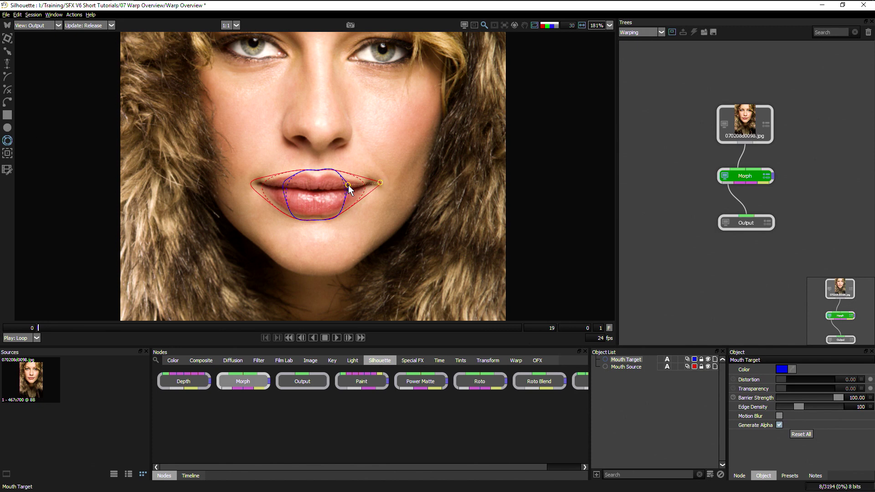
pyautogui.click(348, 185)
pyautogui.scroll(1, 348, 185)
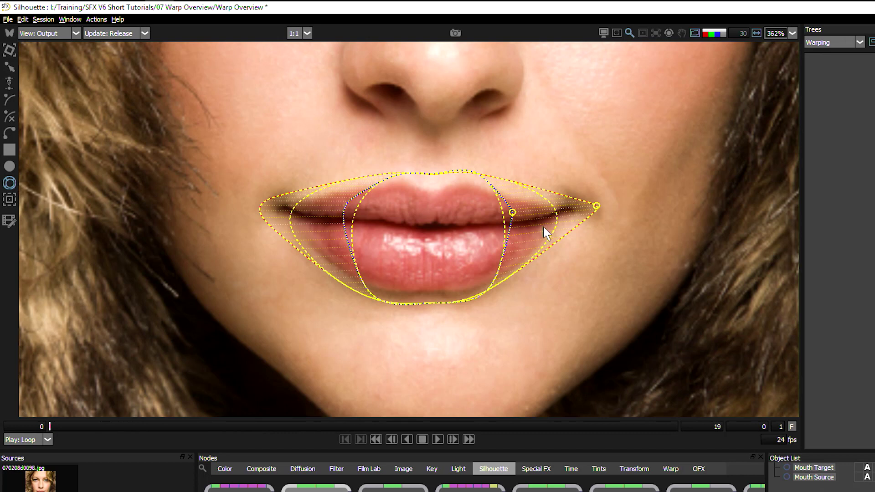
pyautogui.moveTo(513, 213); pyautogui.dragTo(504, 278)
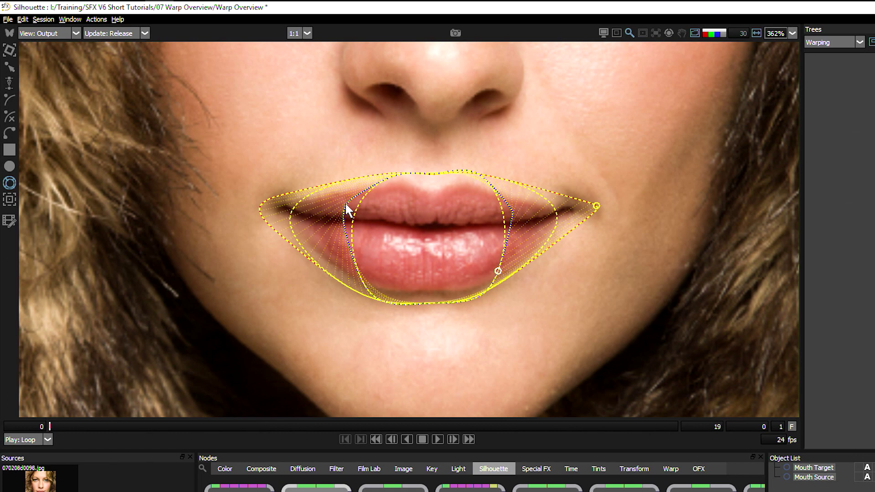
pyautogui.moveTo(498, 270); pyautogui.dragTo(511, 213)
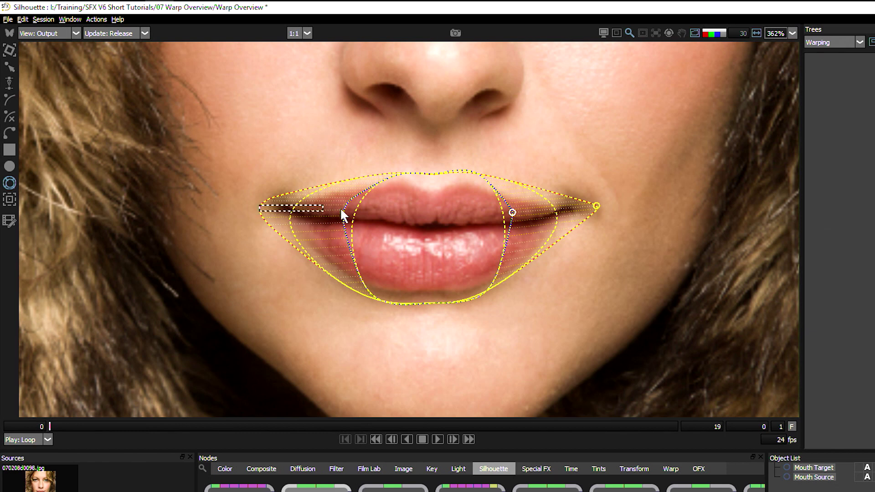
# Step: Add and adjust a left-corner correspondence pair, remove it, and hide the shape overlays
pyautogui.click(271, 226)
pyautogui.moveTo(273, 228); pyautogui.dragTo(267, 219)
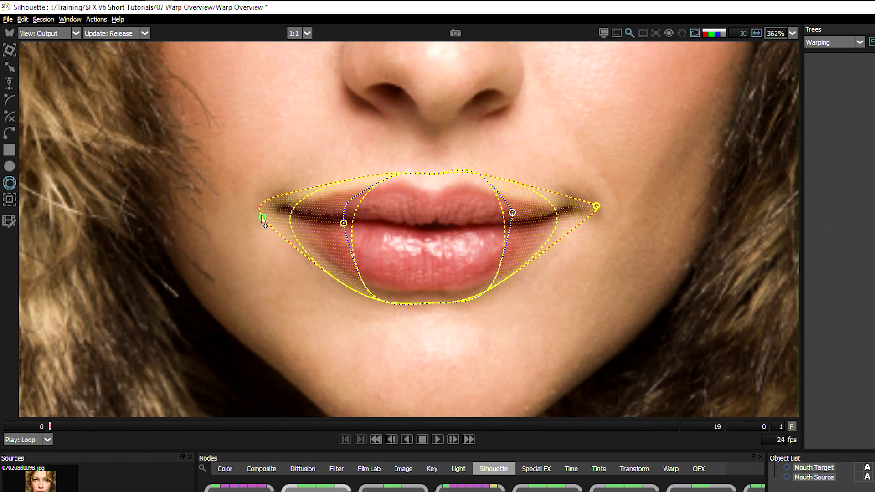
pyautogui.moveTo(344, 224); pyautogui.dragTo(344, 208)
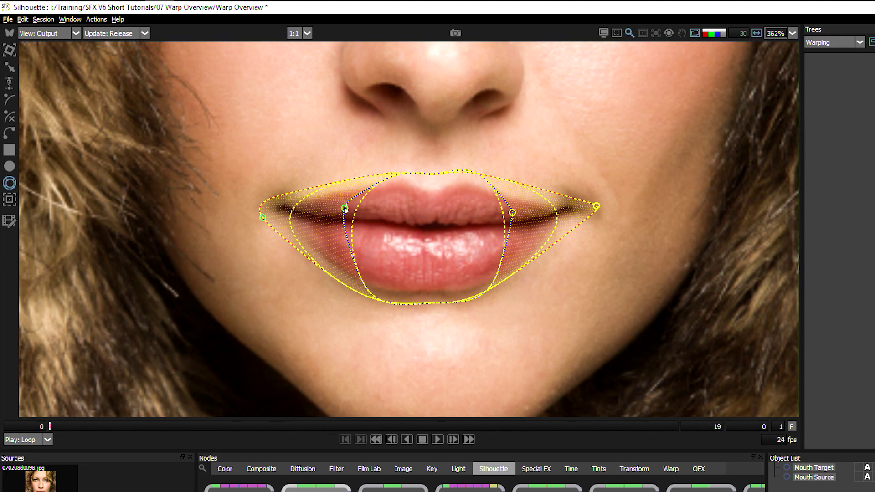
pyautogui.moveTo(262, 217); pyautogui.dragTo(259, 208)
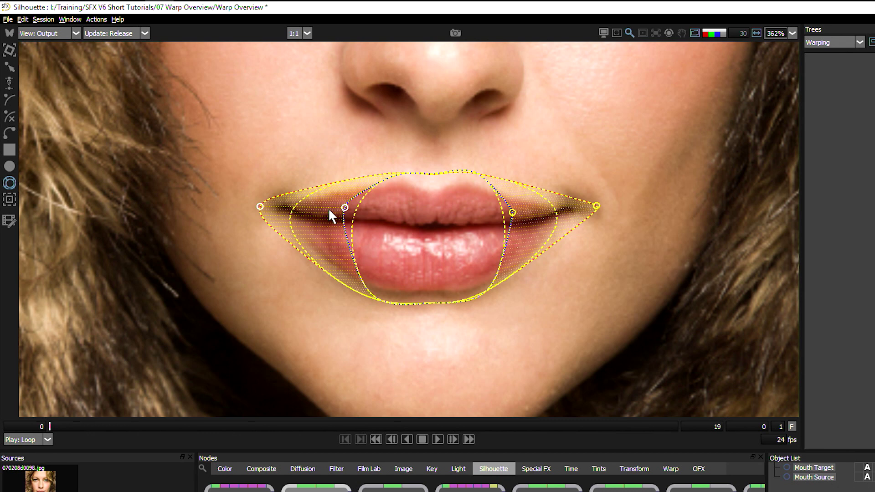
pyautogui.moveTo(344, 207); pyautogui.dragTo(345, 206)
pyautogui.click(378, 203)
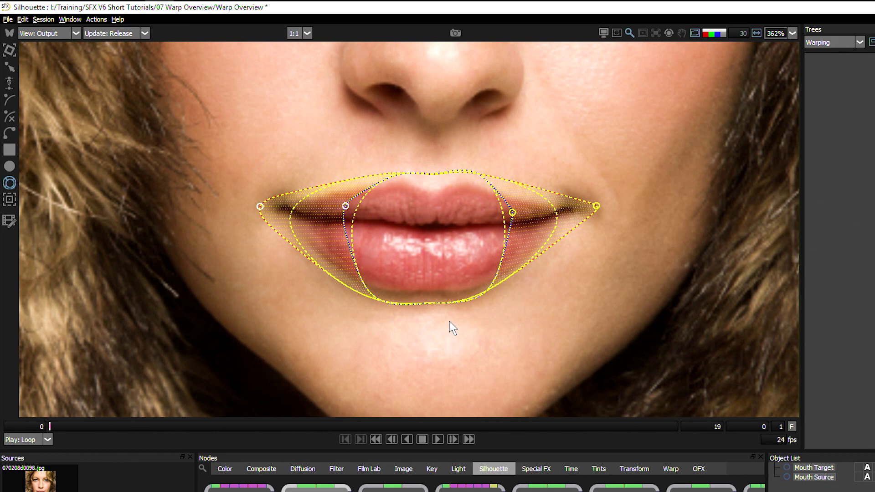
pyautogui.click(322, 269)
pyautogui.click(694, 33)
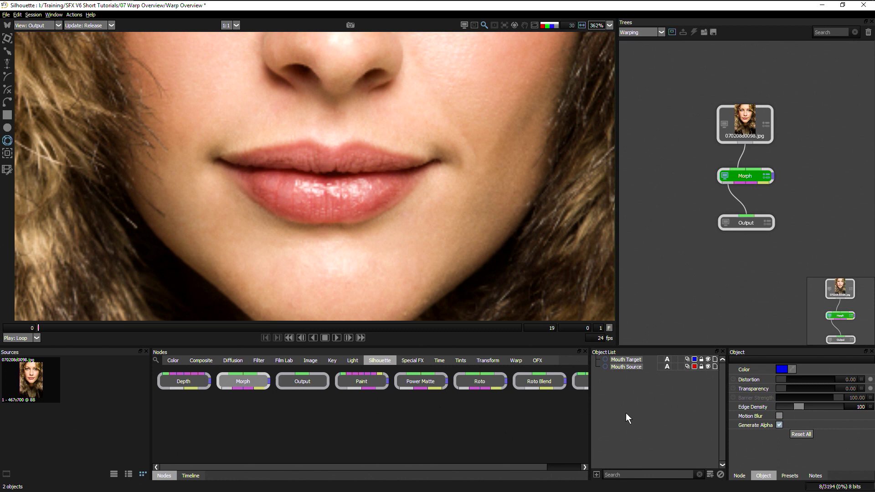
# Step: Raise Morph distortion to 100 to purse the lips and set viewer Update to Drag
pyautogui.click(632, 412)
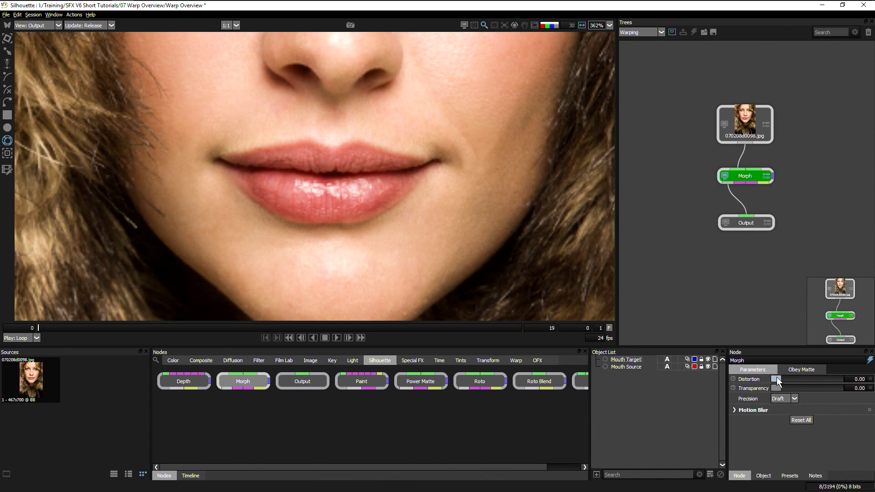
pyautogui.moveTo(777, 378); pyautogui.dragTo(673, 381)
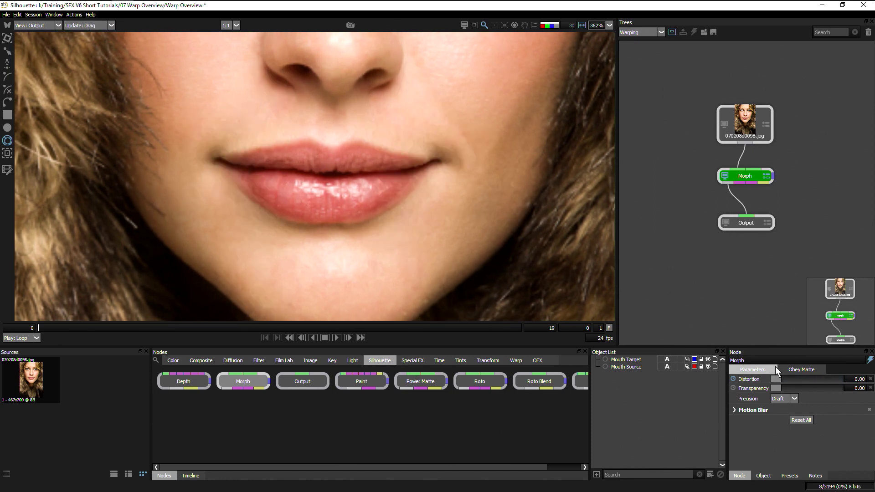
pyautogui.moveTo(776, 378); pyautogui.dragTo(846, 370)
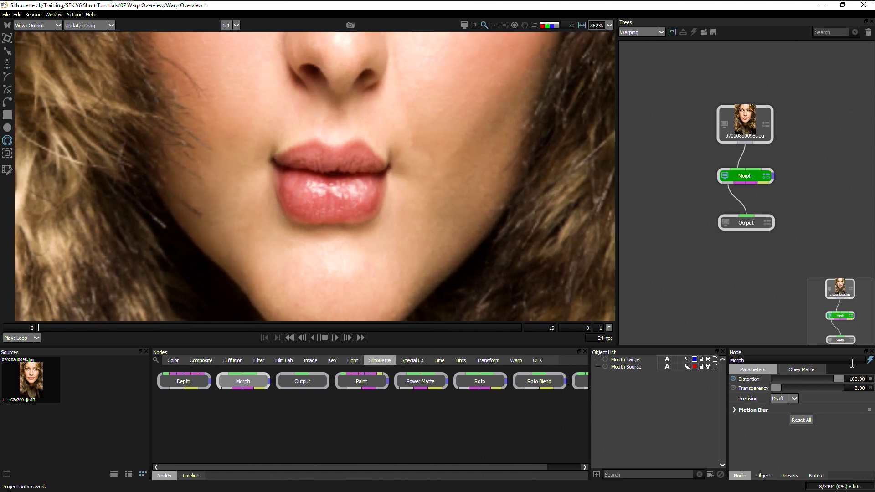
pyautogui.click(105, 24)
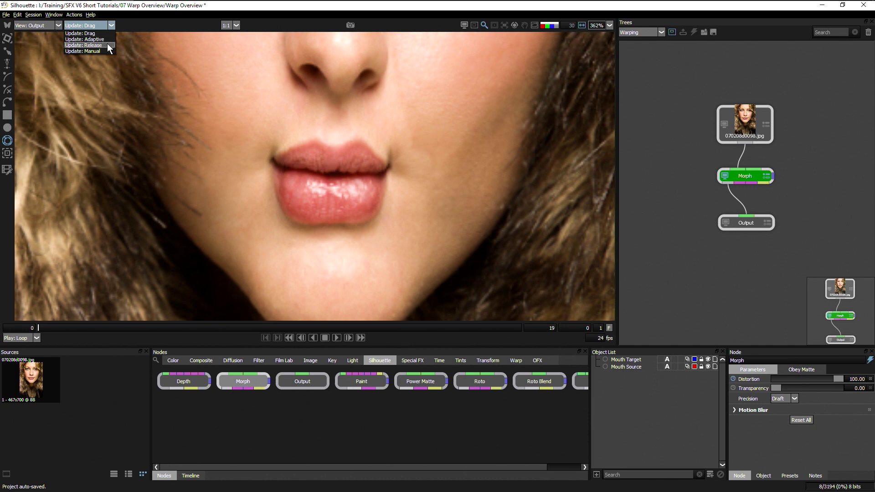
pyautogui.click(82, 33)
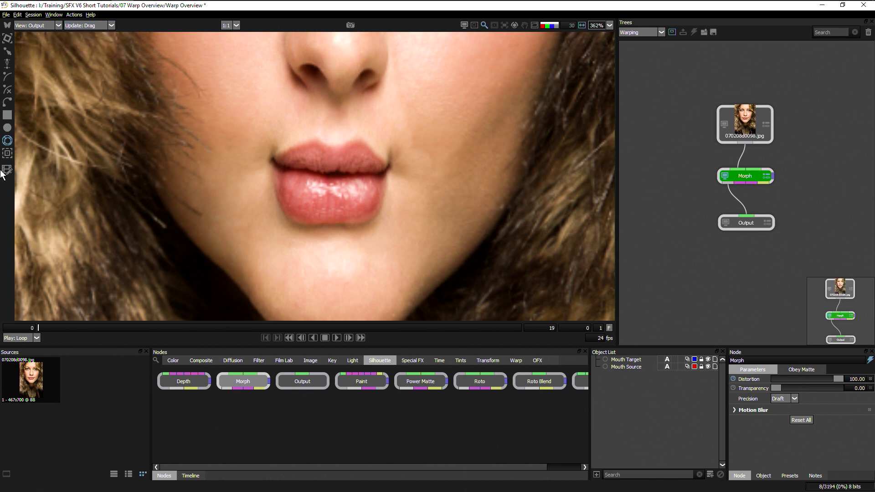
# Step: Fit the portrait, scrub Distortion to preview the warp, inspect Mouth Source, then reset Distortion to 0
pyautogui.press('f')
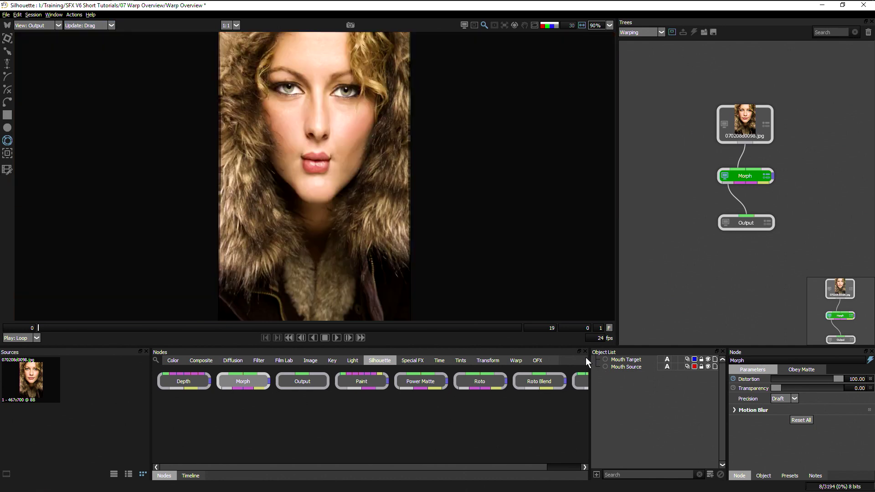
pyautogui.moveTo(836, 377); pyautogui.dragTo(861, 382)
pyautogui.scroll(5, 300, 162)
pyautogui.click(271, 140)
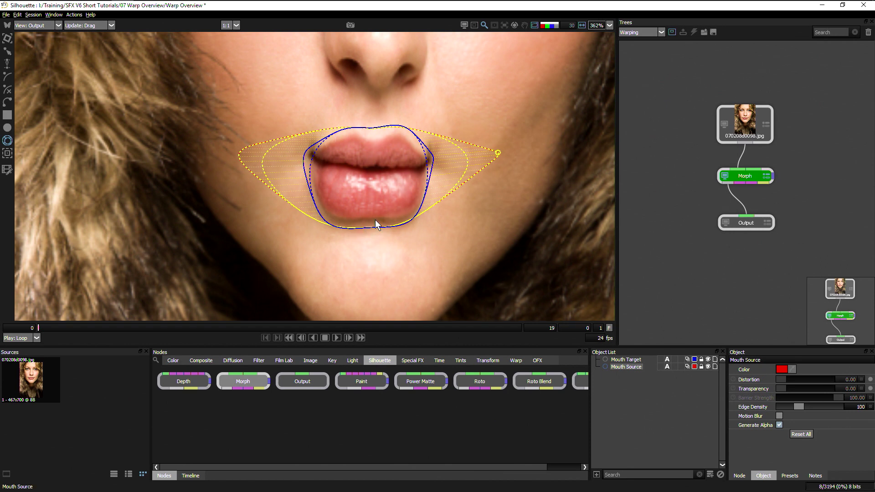
pyautogui.press('f')
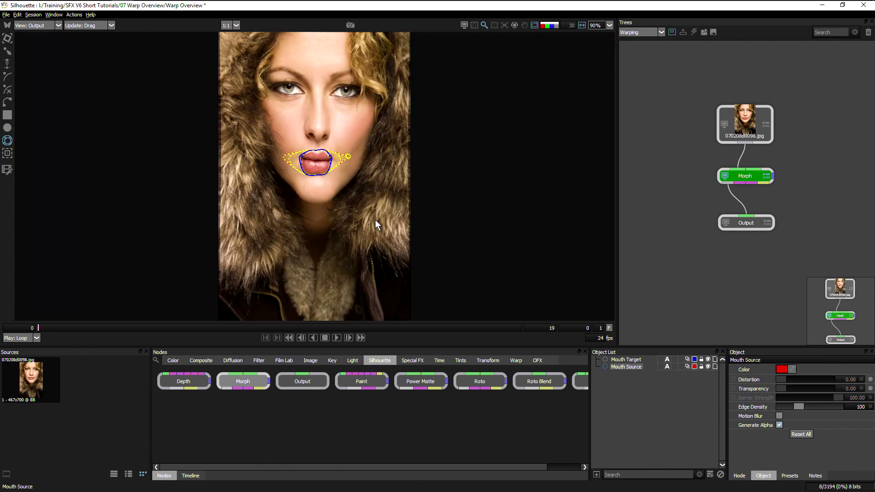
pyautogui.click(643, 404)
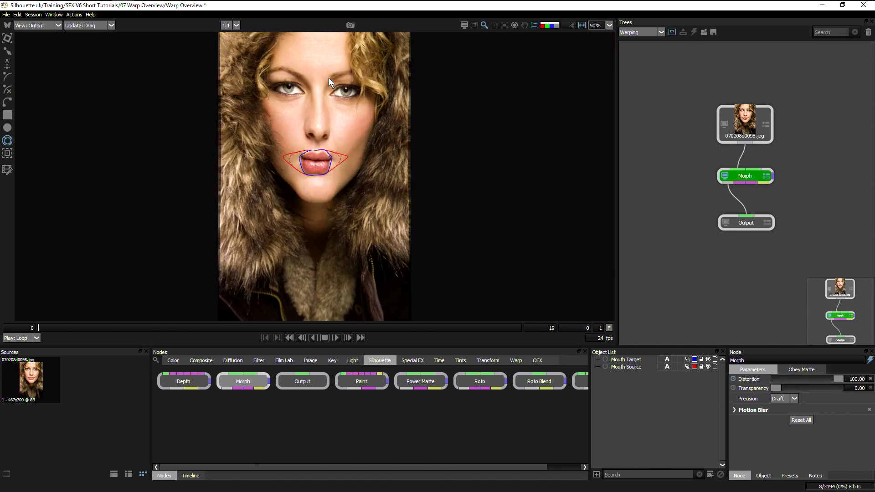
pyautogui.moveTo(828, 378); pyautogui.dragTo(723, 377)
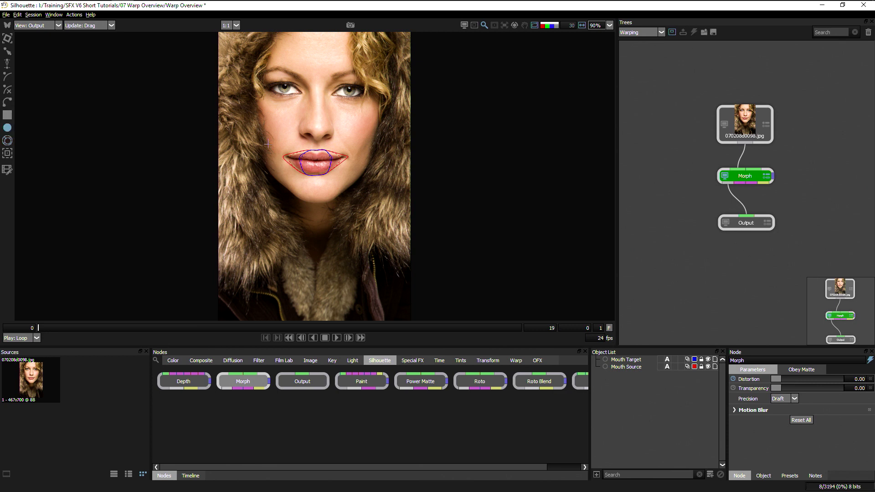
# Step: Draw an ellipse enclosing the whole mouth and begin renaming it
pyautogui.moveTo(270, 139)
pyautogui.mouseDown()
pyautogui.moveTo(324, 178)
pyautogui.moveTo(360, 187)
pyautogui.mouseUp()
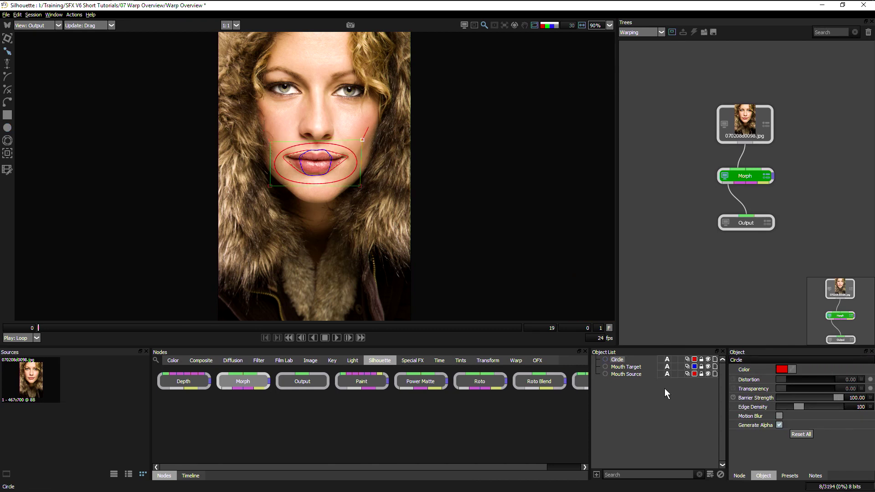
pyautogui.doubleClick(625, 360)
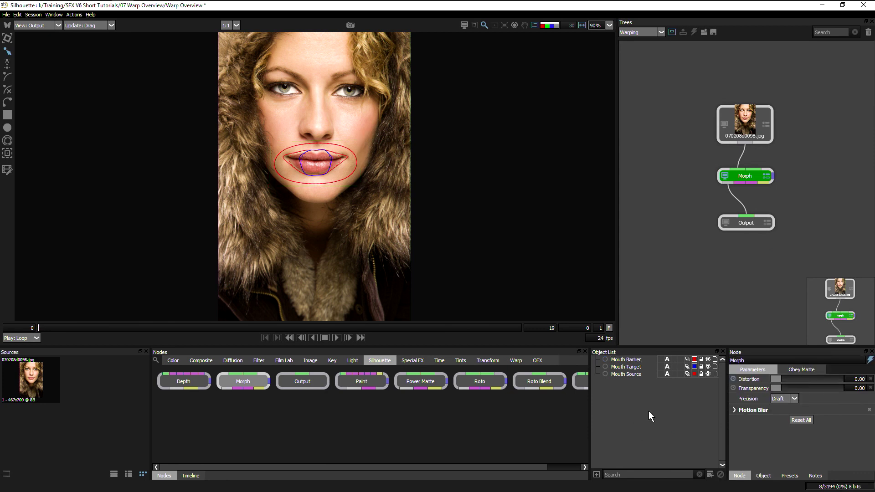
# Step: Preview the warp with distortion raised and set Mouth Barrier's Barrier Strength to 100
pyautogui.moveTo(777, 378); pyautogui.dragTo(861, 375)
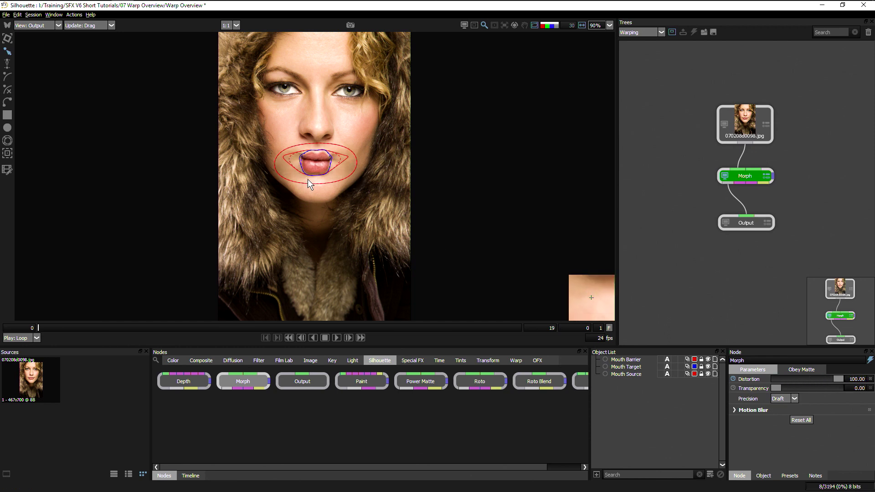
pyautogui.click(623, 360)
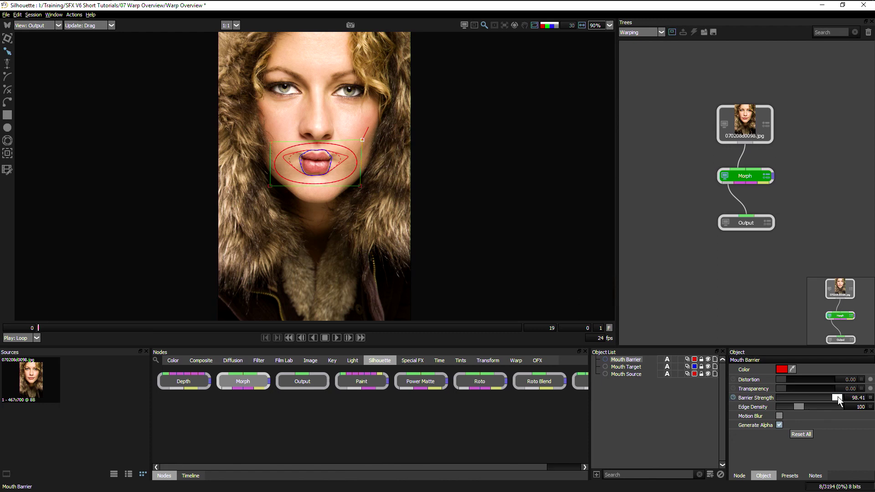
pyautogui.moveTo(837, 396)
pyautogui.mouseDown()
pyautogui.moveTo(775, 403)
pyautogui.moveTo(851, 397)
pyautogui.moveTo(761, 403)
pyautogui.moveTo(838, 398)
pyautogui.mouseUp()
# Step: Keyframe Morph Distortion from 0 to 100 at frame 8 and back to 0
pyautogui.click(604, 385)
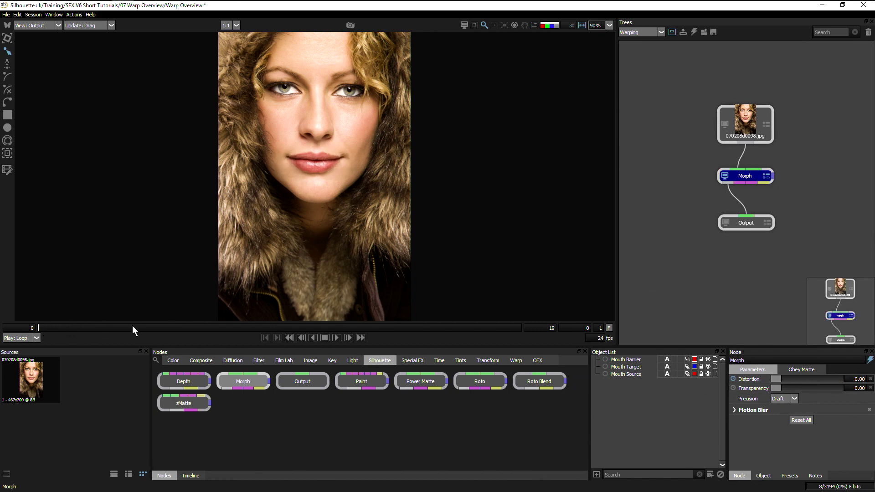
pyautogui.moveTo(157, 326); pyautogui.dragTo(218, 326)
pyautogui.moveTo(785, 378); pyautogui.dragTo(839, 379)
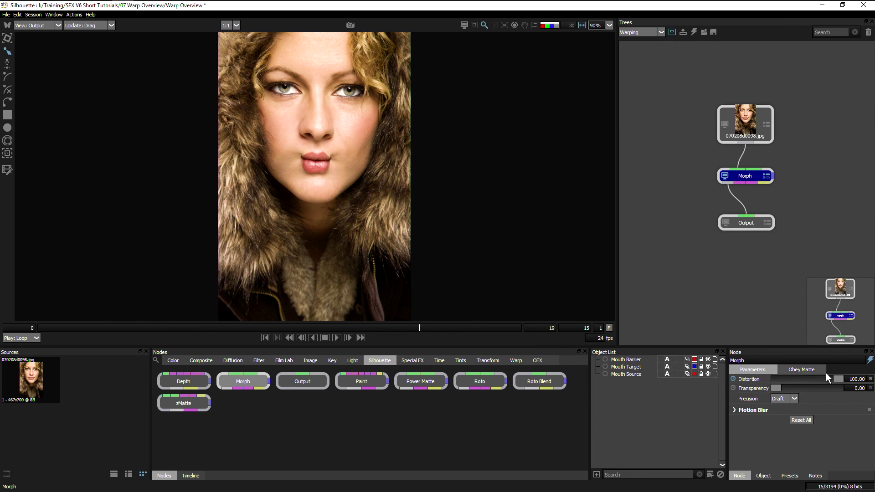
pyautogui.moveTo(840, 378); pyautogui.dragTo(742, 384)
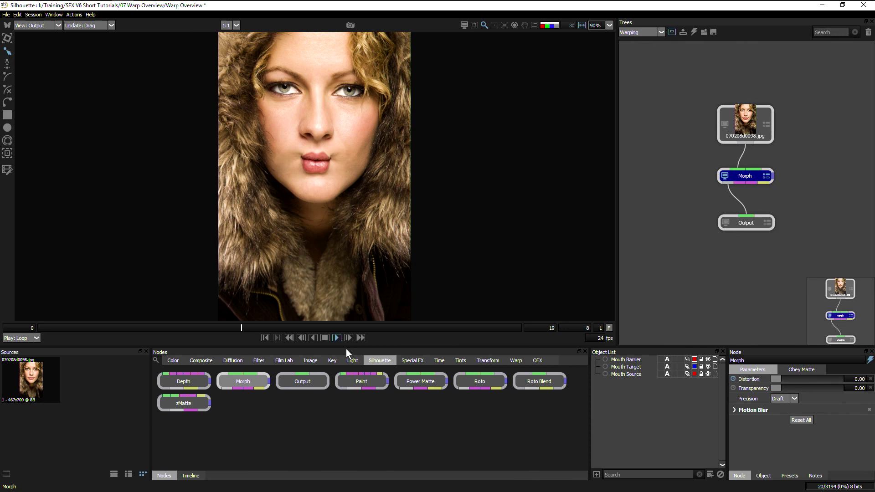
# Step: Play and scrub the timeline to check the lip pucker at frame 8, ending at frame 0
pyautogui.press('space')
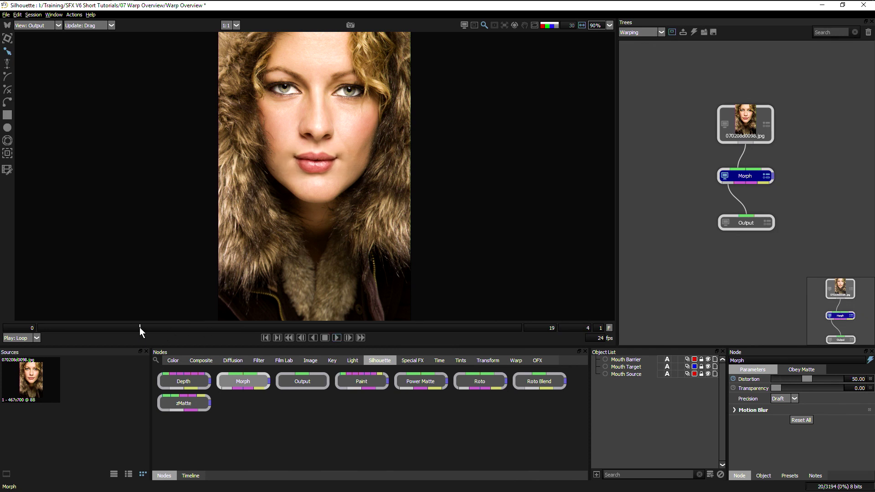
pyautogui.moveTo(139, 327); pyautogui.dragTo(495, 327)
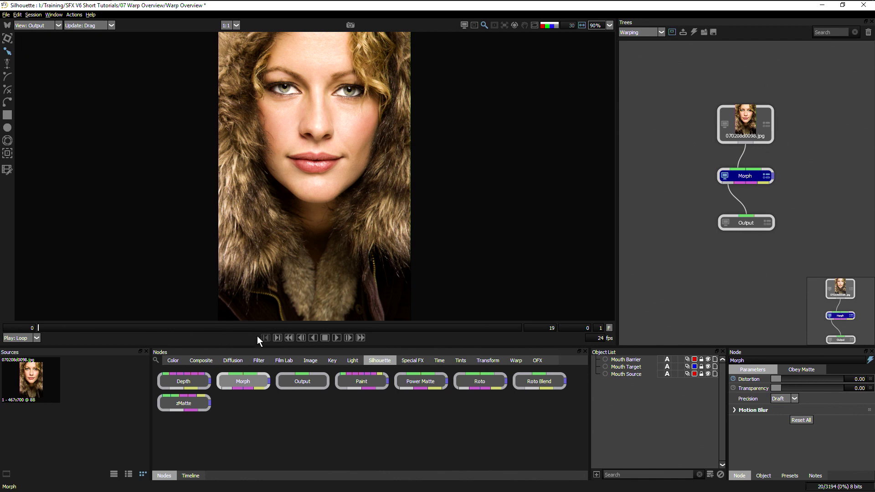
pyautogui.moveTo(249, 328)
pyautogui.mouseDown()
pyautogui.moveTo(317, 327)
pyautogui.moveTo(247, 329)
pyautogui.mouseUp()
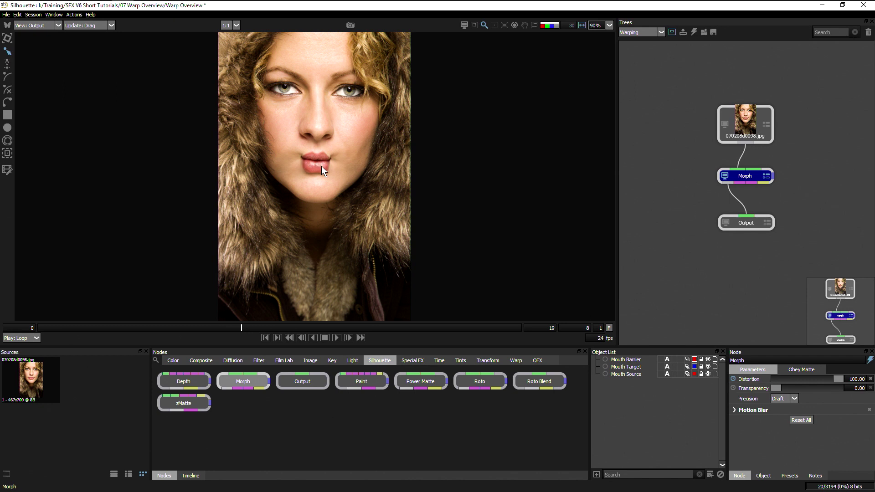
pyautogui.moveTo(236, 333); pyautogui.dragTo(38, 329)
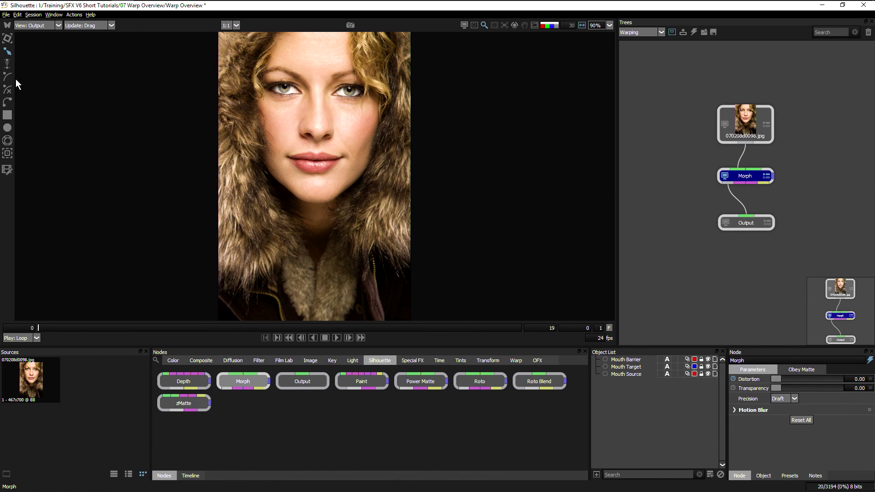
# Step: Zoom in on the mouth and draw an open spline along the lip line between the corners
pyautogui.press('=')
pyautogui.press('=')
pyautogui.moveTo(351, 131); pyautogui.dragTo(326, 231)
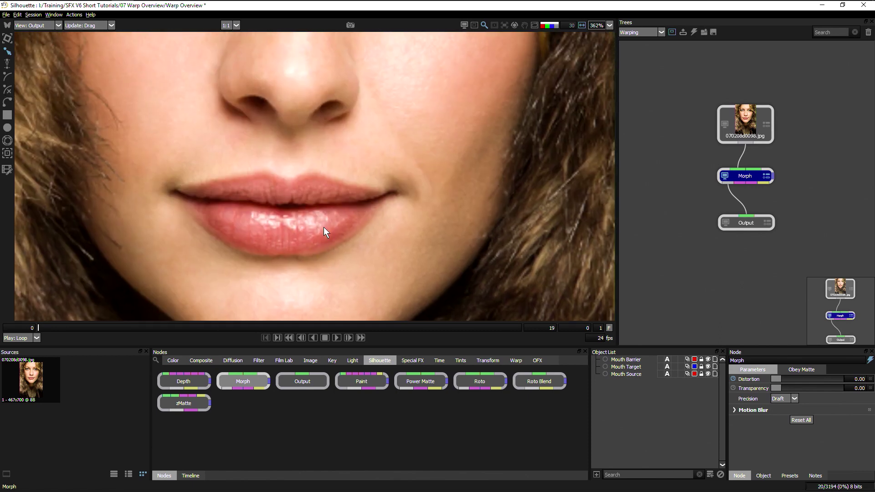
pyautogui.click(7, 89)
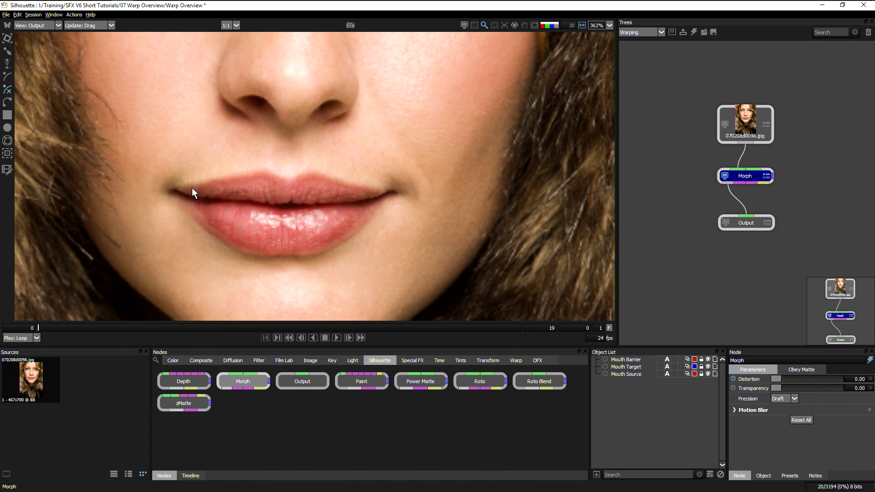
pyautogui.click(177, 192)
pyautogui.click(209, 197)
pyautogui.click(249, 199)
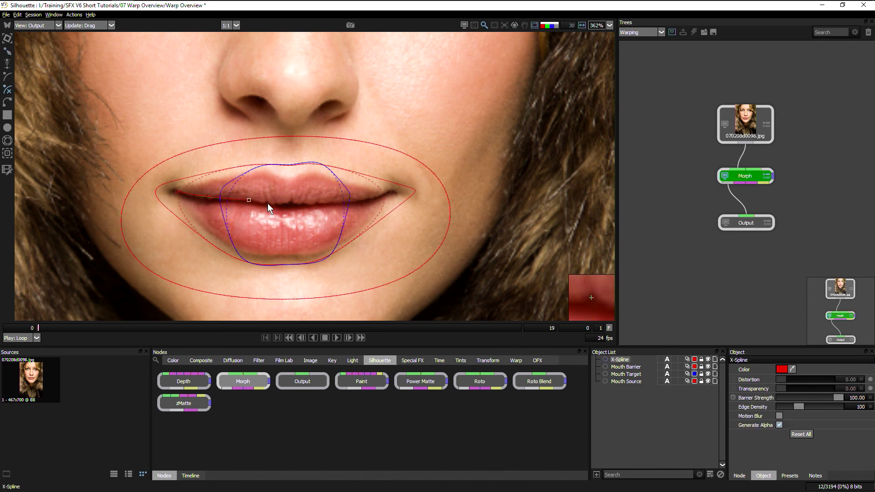
pyautogui.click(267, 202)
pyautogui.click(299, 203)
pyautogui.click(338, 203)
pyautogui.click(374, 197)
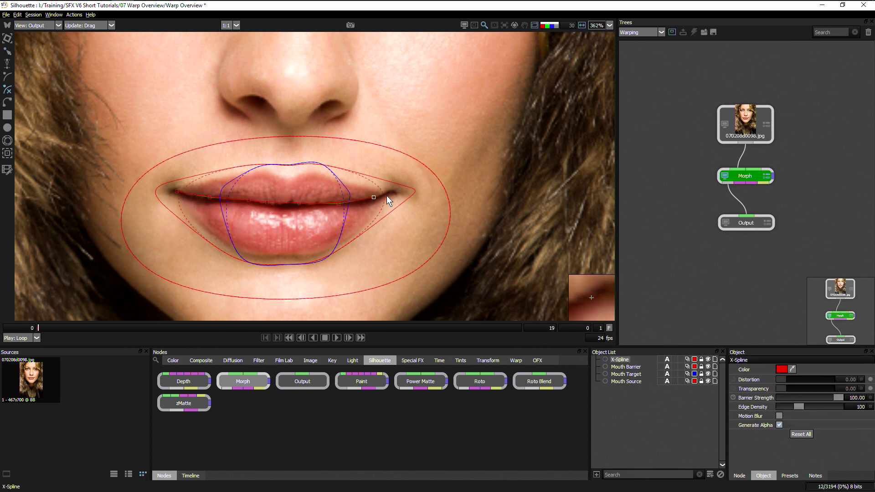
pyautogui.click(301, 204)
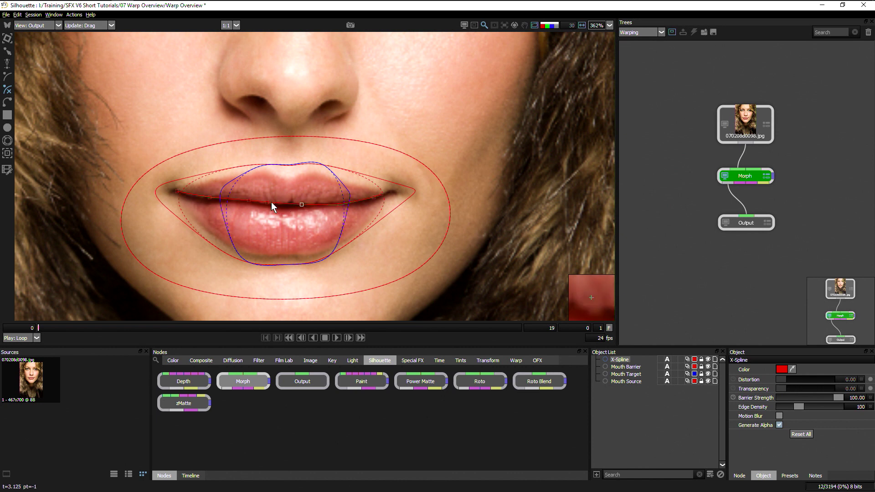
pyautogui.moveTo(271, 203); pyautogui.dragTo(278, 204)
pyautogui.click(210, 198)
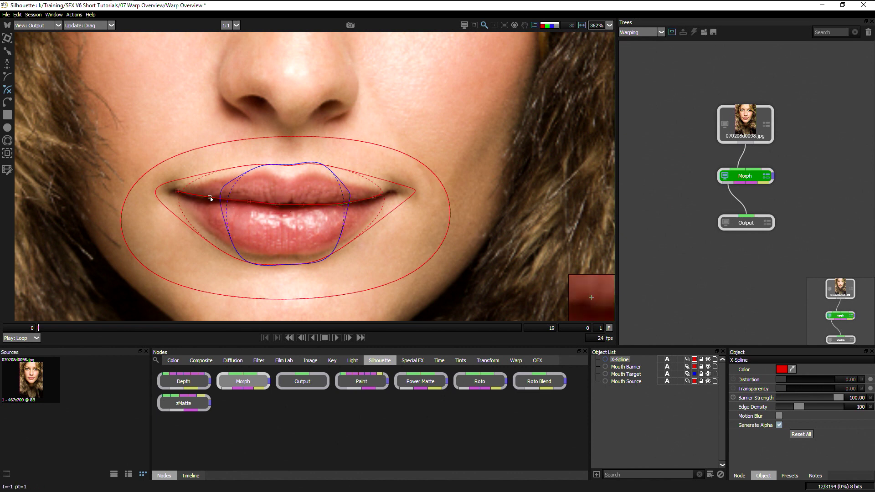
# Step: Name the spline Top lip, duplicate it, and squeeze the copy toward the mouth centre
pyautogui.click(629, 360)
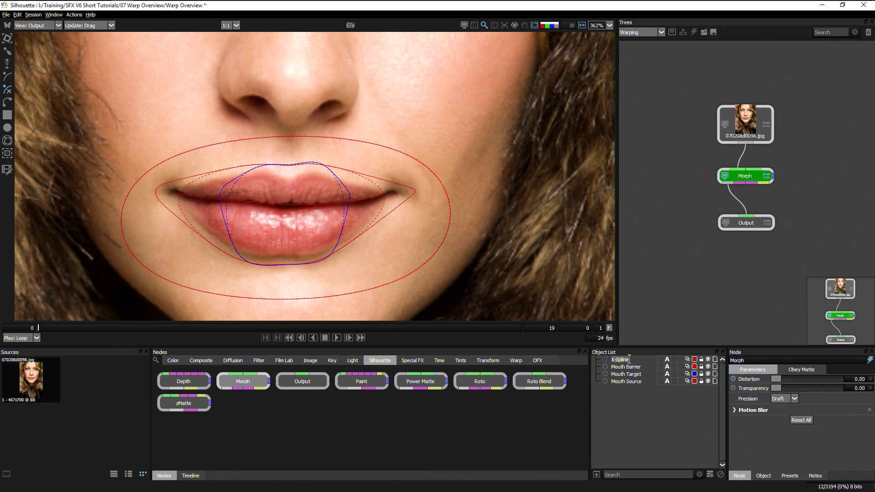
pyautogui.write('Top lip')
pyautogui.press('Return')
pyautogui.click(618, 359)
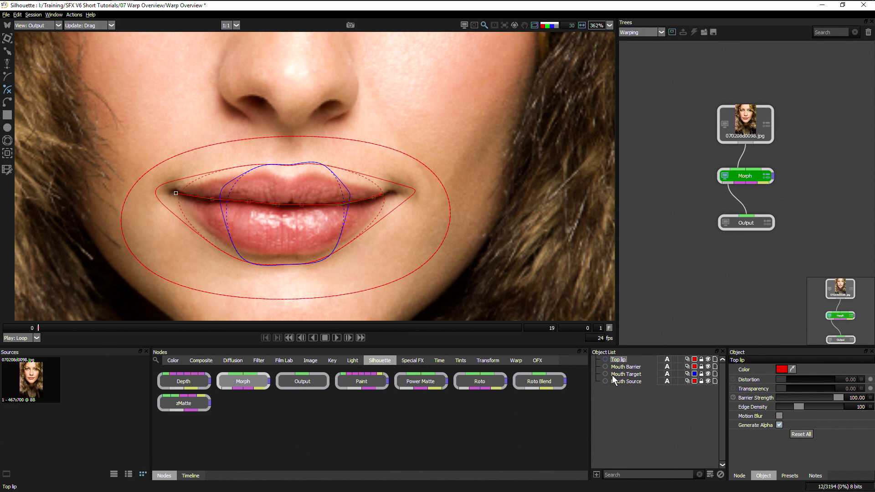
pyautogui.hotkey('ctrl', 'd')
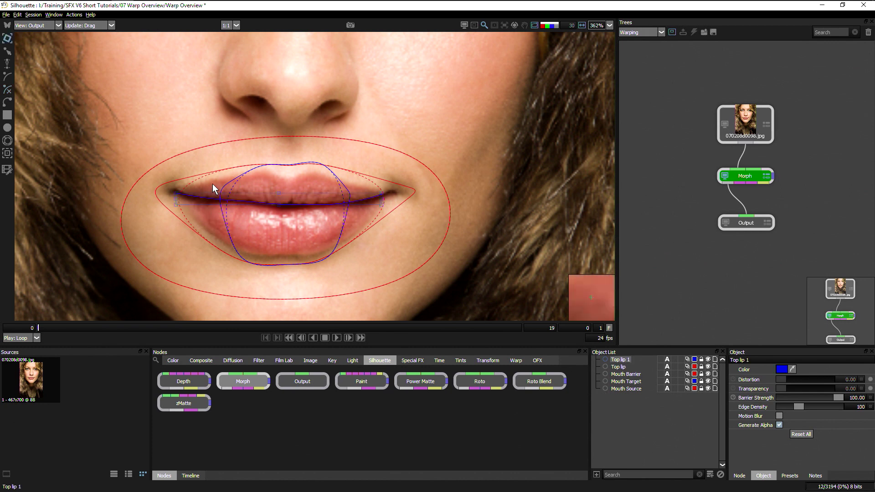
pyautogui.moveTo(176, 198); pyautogui.dragTo(222, 197)
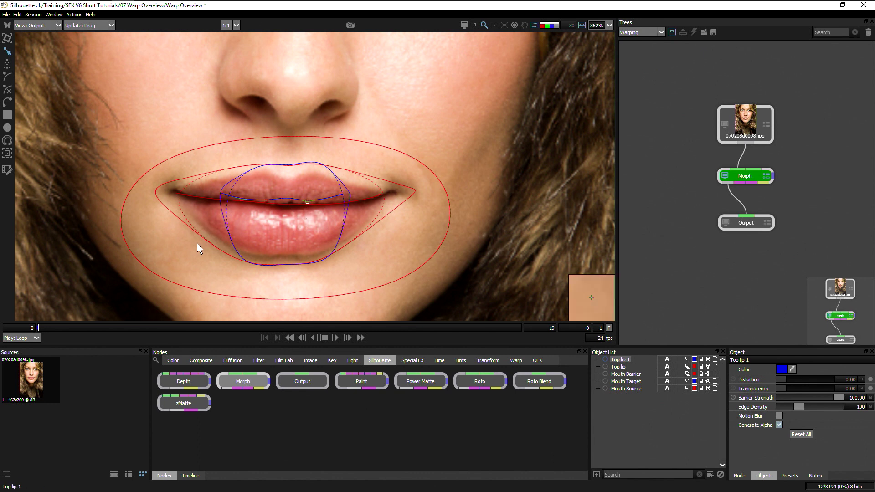
# Step: Rename the original Top lip Source and the copy Top lip Target
pyautogui.click(628, 367)
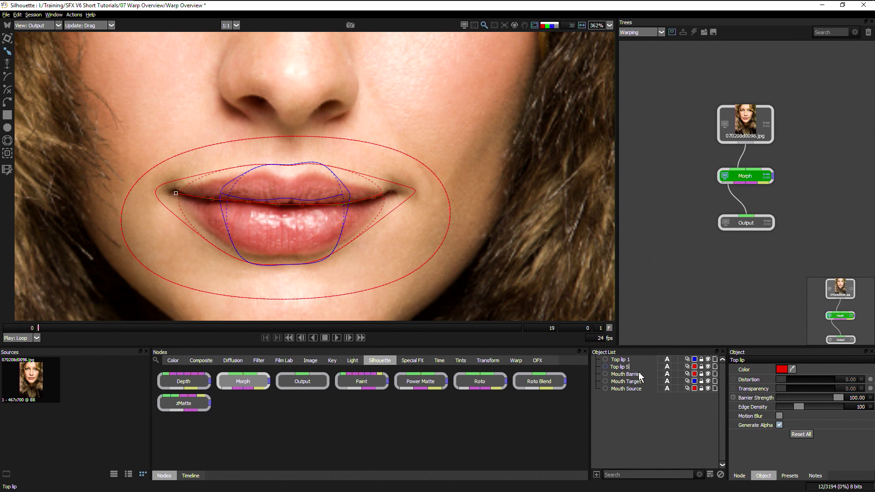
pyautogui.write('Source')
pyautogui.press('Return')
pyautogui.click(630, 360)
pyautogui.click(631, 360)
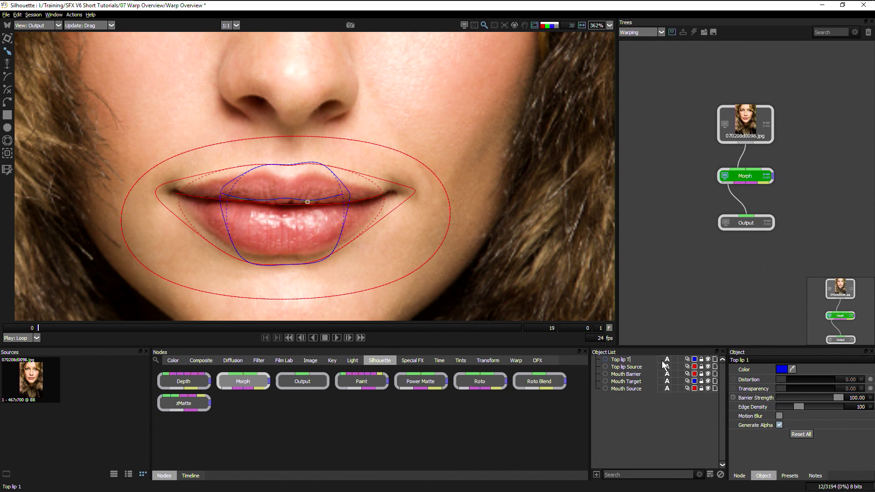
pyautogui.write('t')
pyautogui.press('Return')
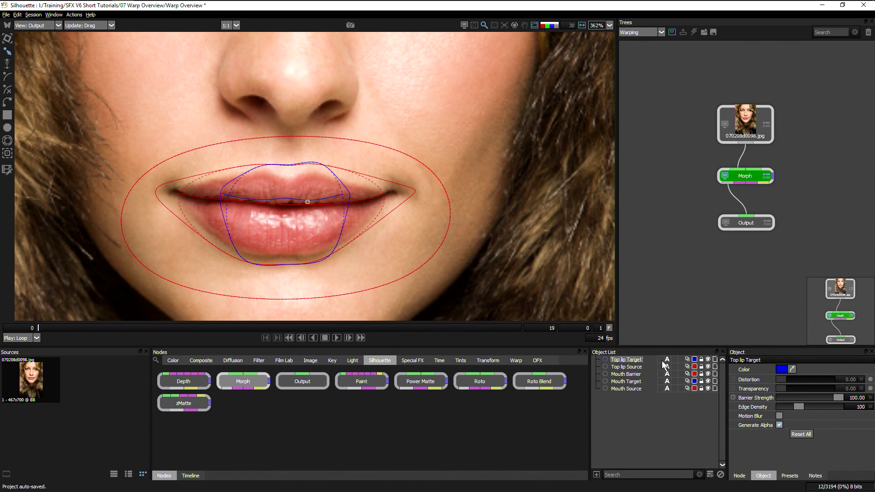
# Step: Inspect the correspondence lines between both top lip shapes with the Correspondence tool, then deselect
pyautogui.click(7, 140)
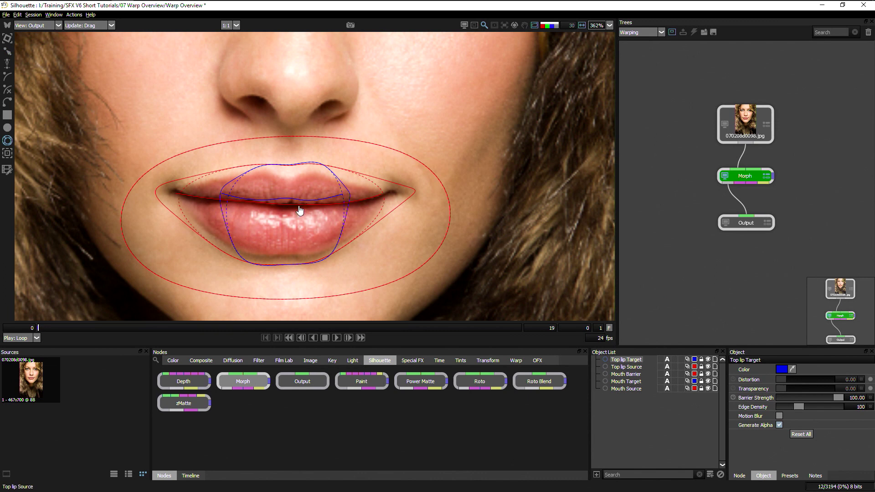
pyautogui.click(290, 202)
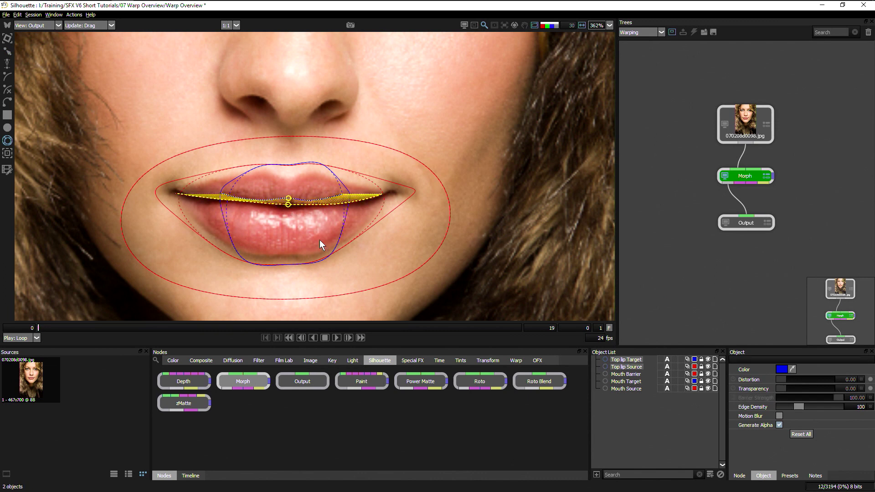
pyautogui.click(662, 428)
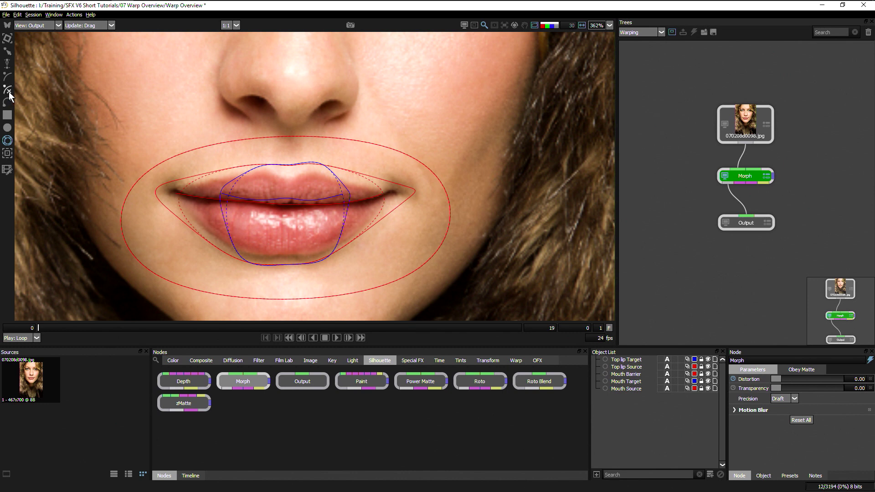
# Step: Lock the top lip and mouth barrier shapes, then draw an X-Spline along the bottom lip line
pyautogui.moveTo(701, 360); pyautogui.dragTo(705, 392)
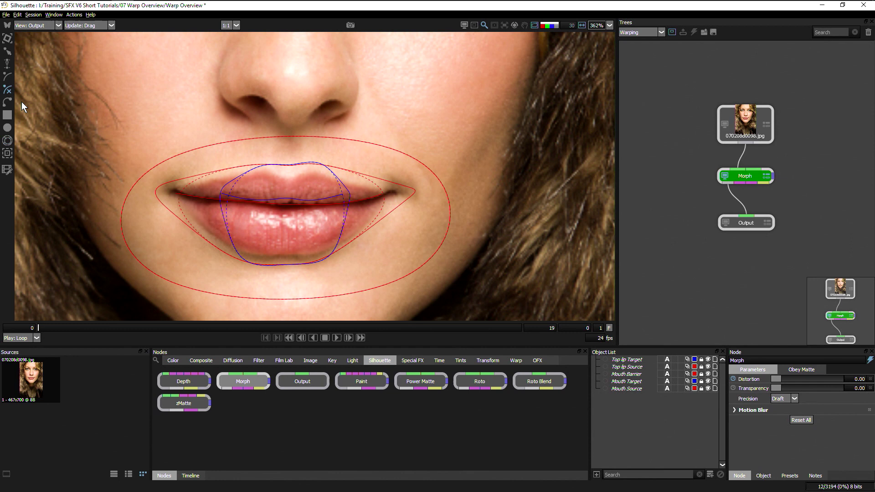
pyautogui.click(187, 197)
pyautogui.click(220, 201)
pyautogui.click(250, 202)
pyautogui.click(288, 205)
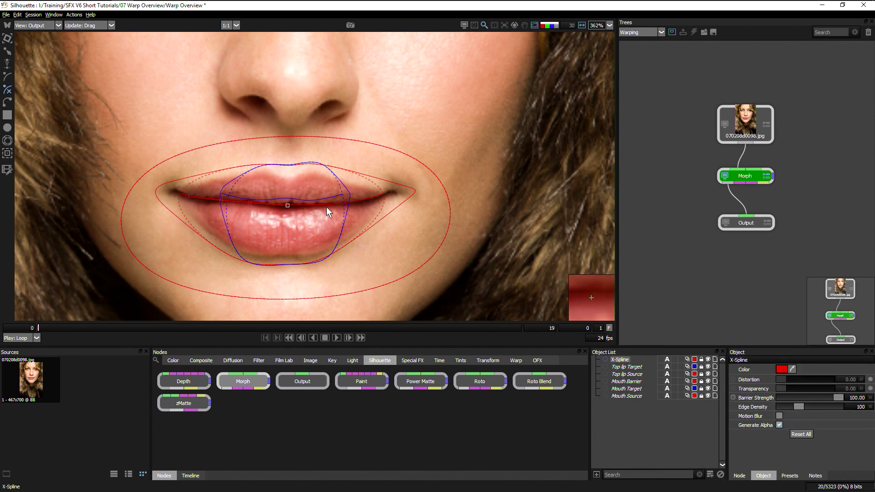
pyautogui.click(288, 206)
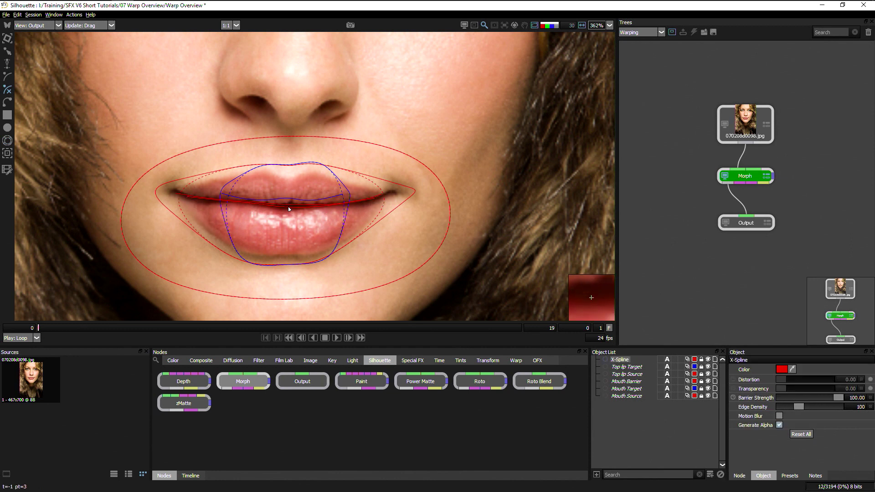
# Step: Name the new spline 'Bottom Lip Source' and duplicate it as 'Bottom Lip Target'
pyautogui.click(249, 203)
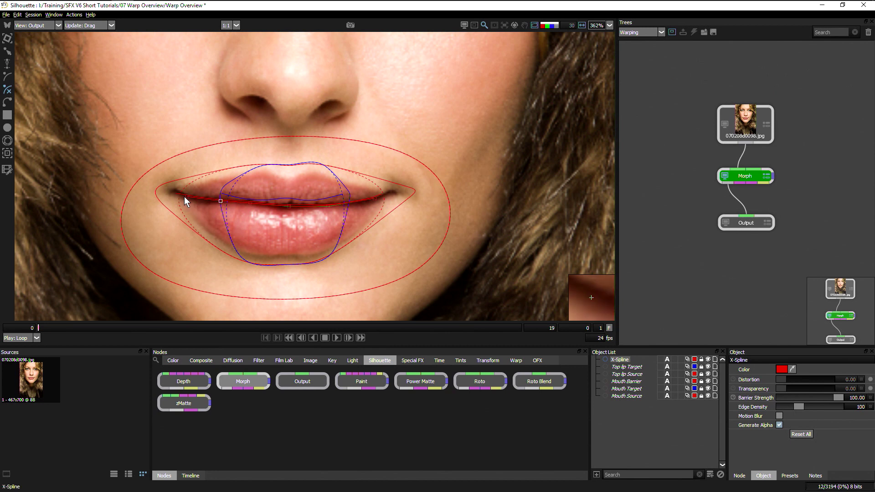
pyautogui.click(620, 359)
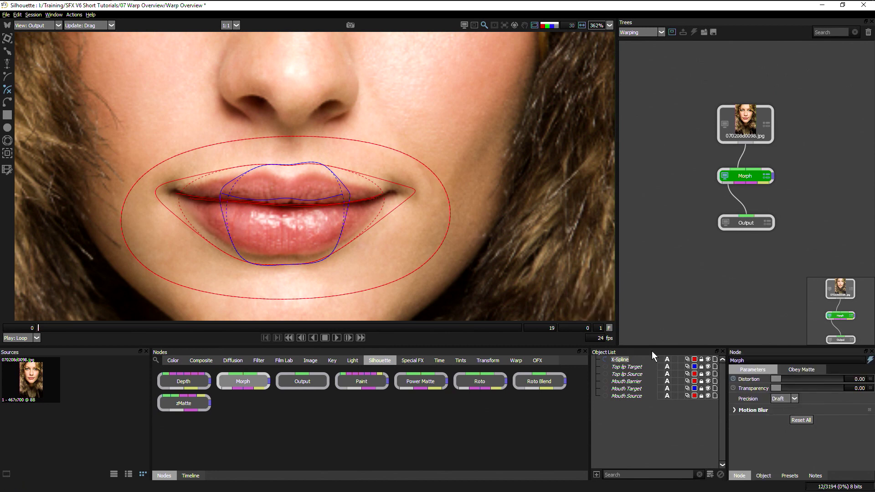
pyautogui.write('Bottom Lip Source')
pyautogui.press('Return')
pyautogui.click(618, 360)
pyautogui.hotkey('ctrl', 'd')
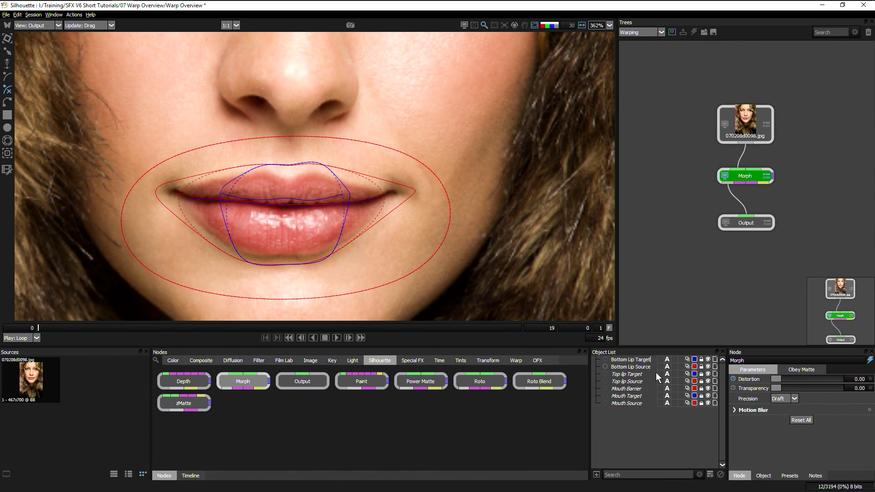
pyautogui.press('Return')
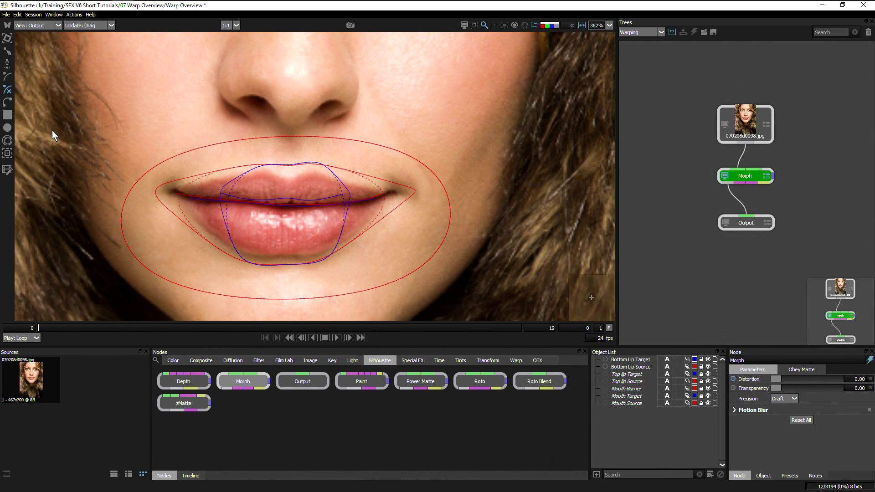
# Step: Narrow Bottom Lip Target horizontally to about 62%, check correspondence, and hide the overlays
pyautogui.click(643, 360)
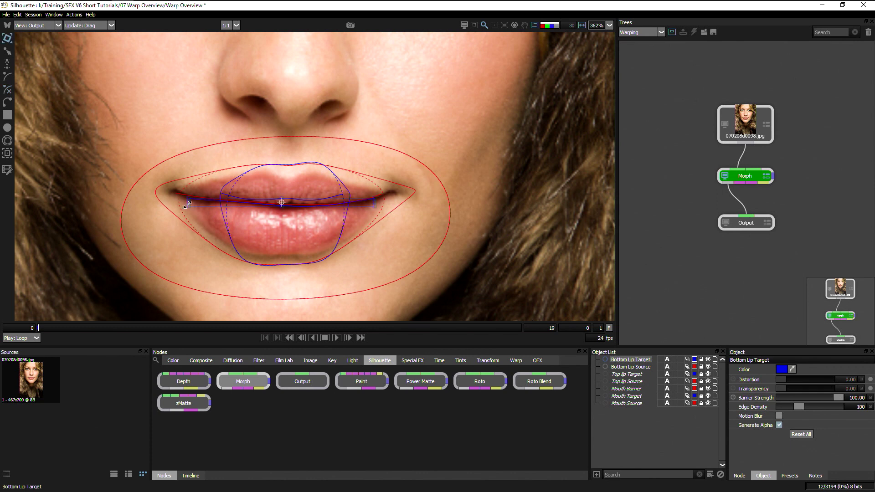
pyautogui.moveTo(187, 205); pyautogui.dragTo(232, 205)
pyautogui.press('t')
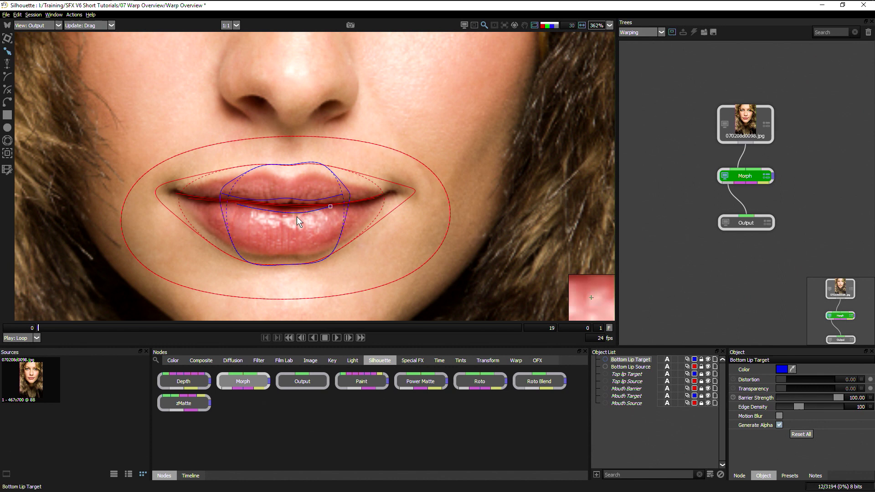
pyautogui.click(268, 209)
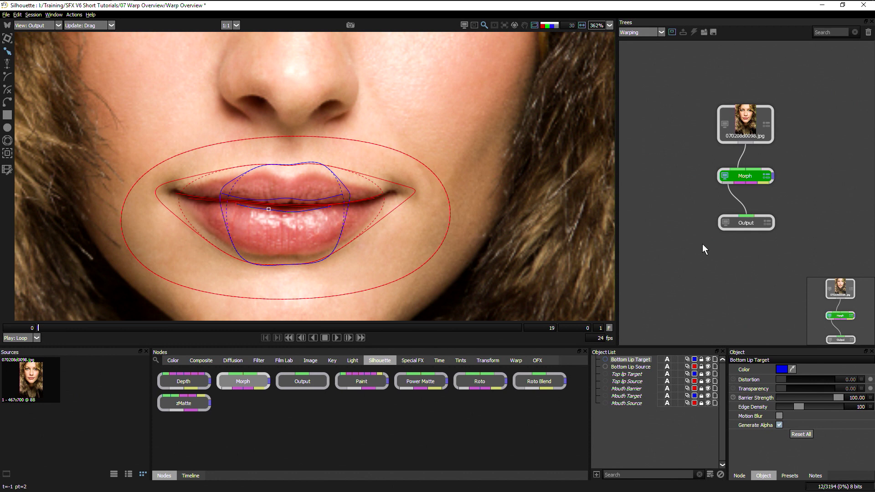
pyautogui.click(7, 140)
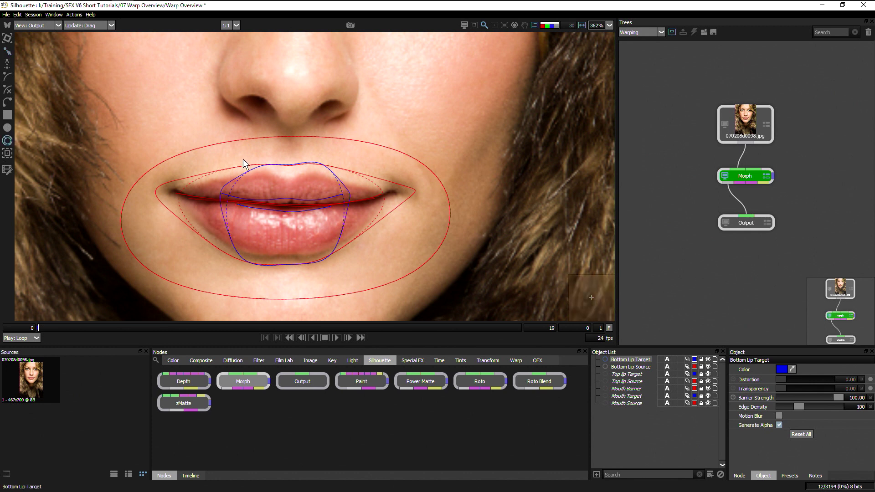
pyautogui.click(288, 213)
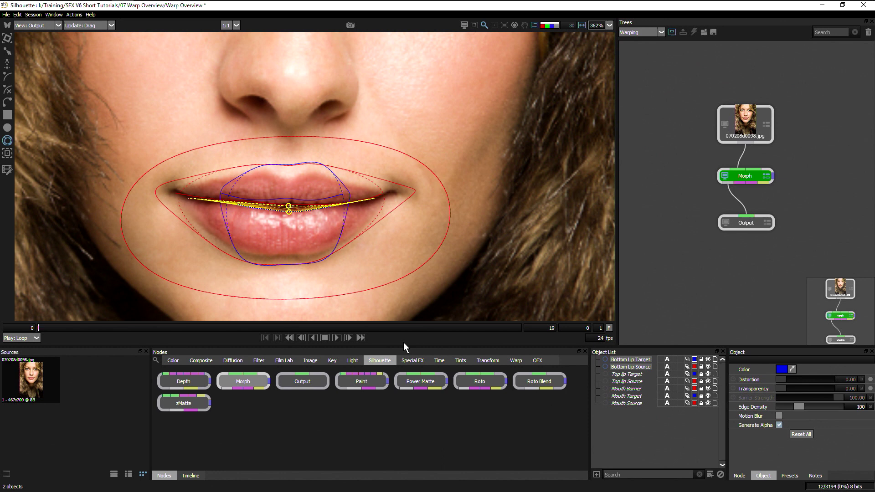
pyautogui.click(534, 26)
# Step: Play the morph, fit the face, zoom in, then stop playback
pyautogui.click(338, 337)
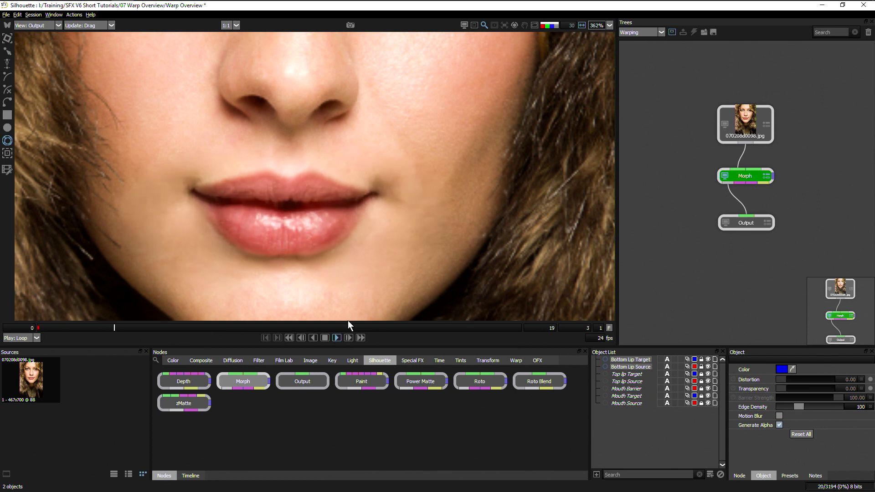
pyautogui.press('f')
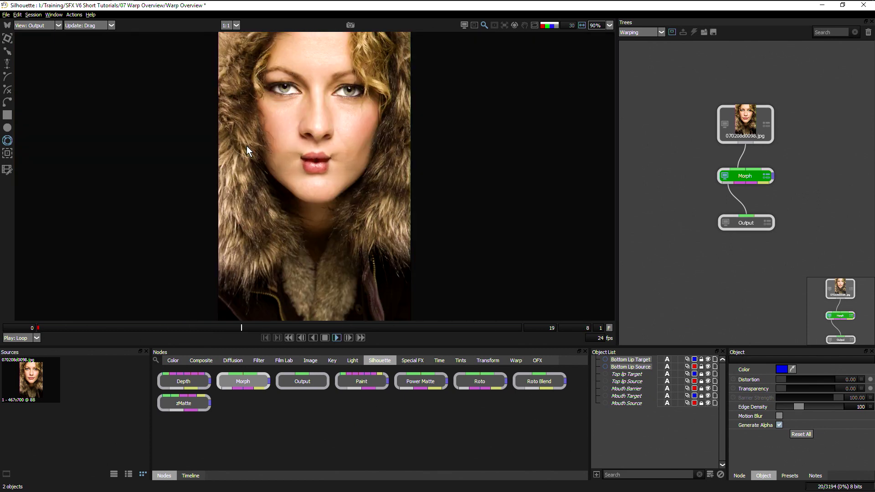
pyautogui.scroll(8, 314, 159)
pyautogui.press('space')
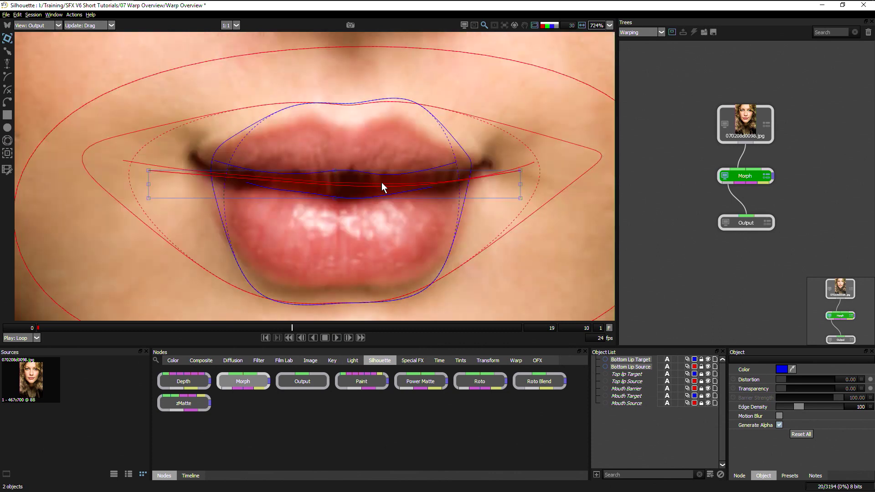
# Step: With the Reshape tool, raise the Bottom Lip Target curve's centre point to tighten the pucker
pyautogui.press('r')
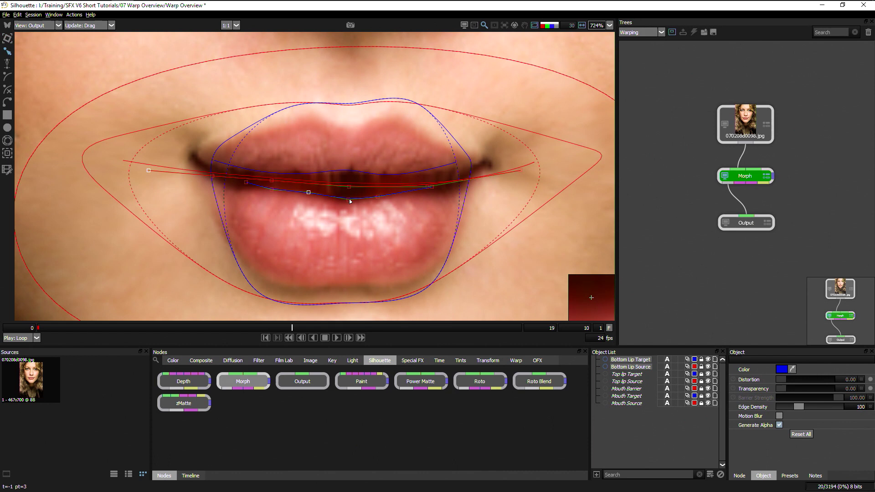
pyautogui.moveTo(349, 199); pyautogui.dragTo(349, 190)
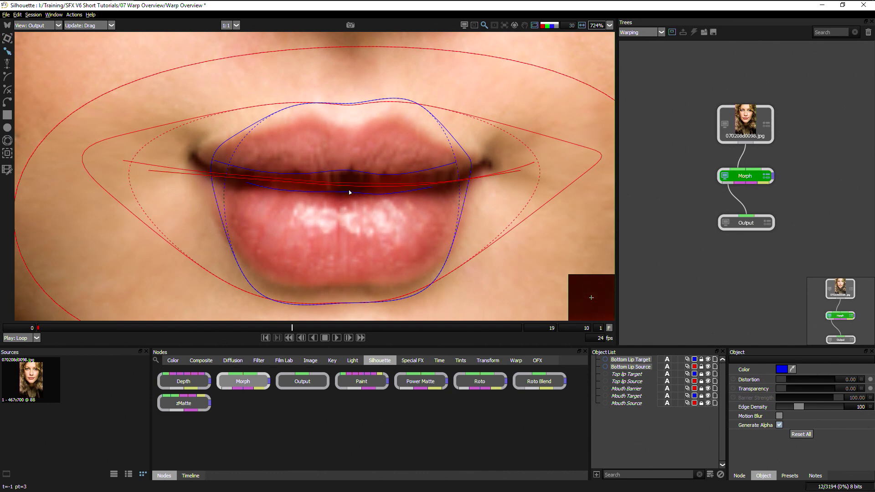
pyautogui.click(309, 189)
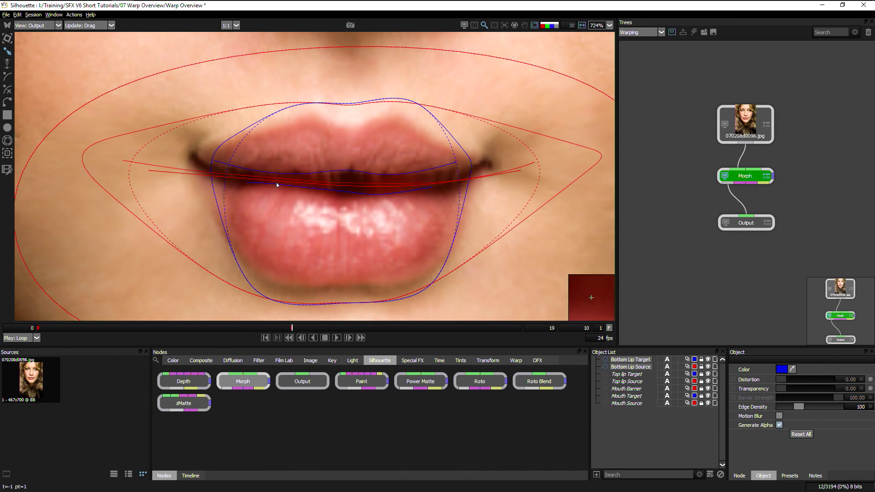
pyautogui.click(247, 182)
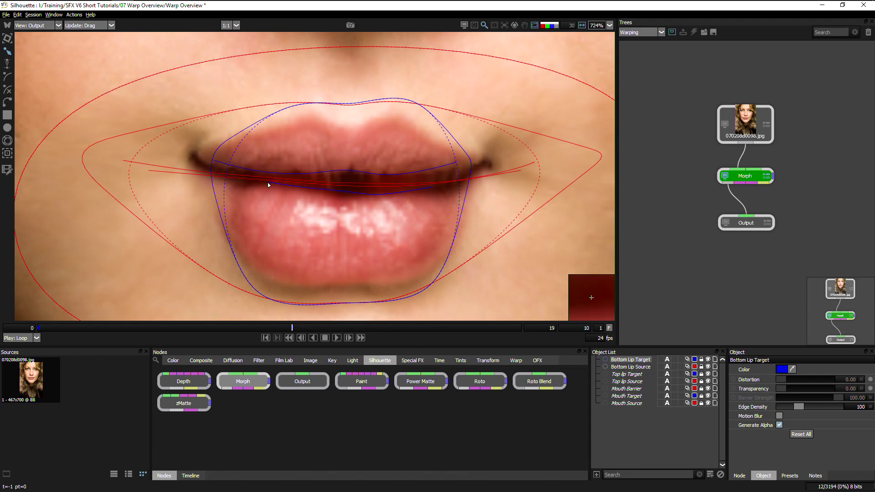
pyautogui.moveTo(268, 184); pyautogui.dragTo(377, 190)
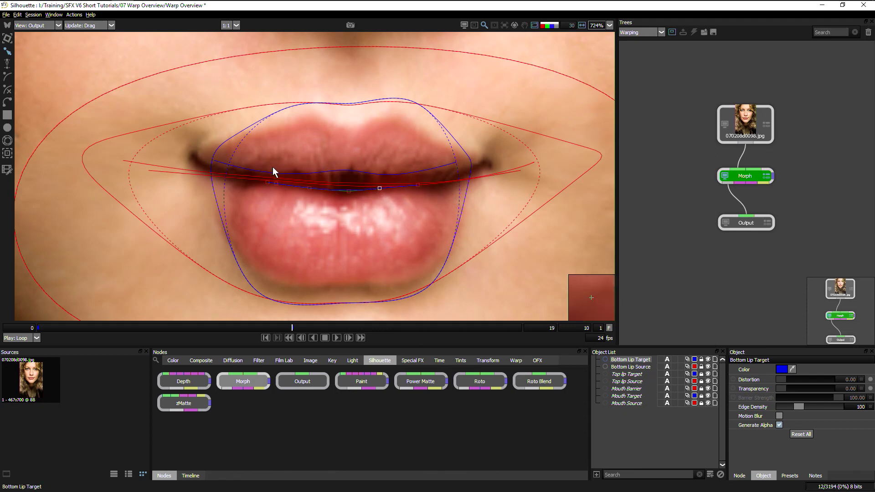
pyautogui.click(249, 172)
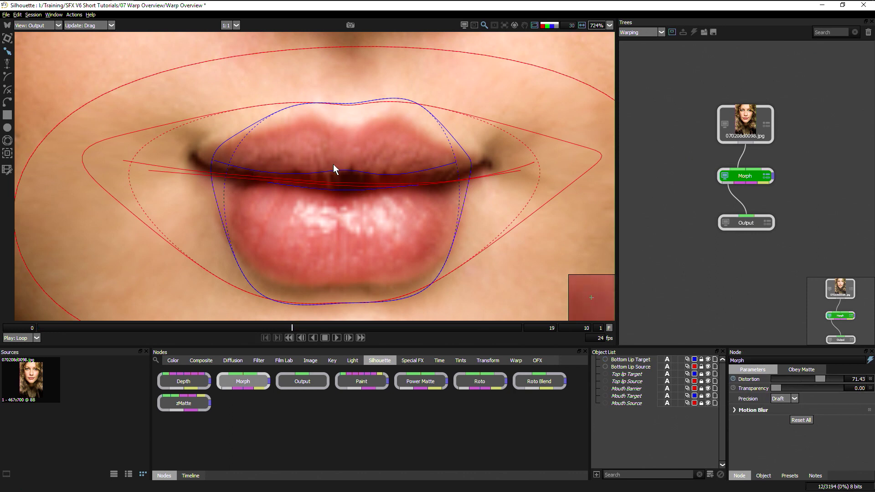
# Step: Pull both ends of the Top lip Target curve lower so it follows the lip seam
pyautogui.click(629, 375)
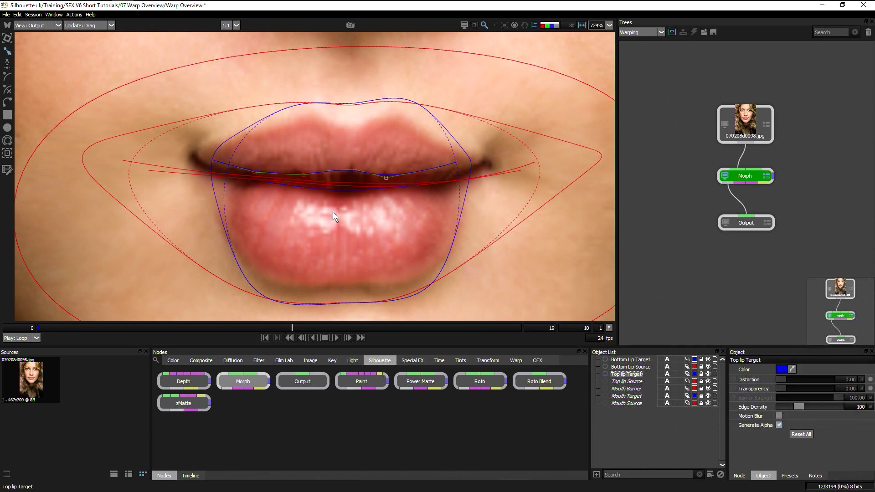
pyautogui.click(255, 178)
pyautogui.moveTo(214, 161); pyautogui.dragTo(229, 171)
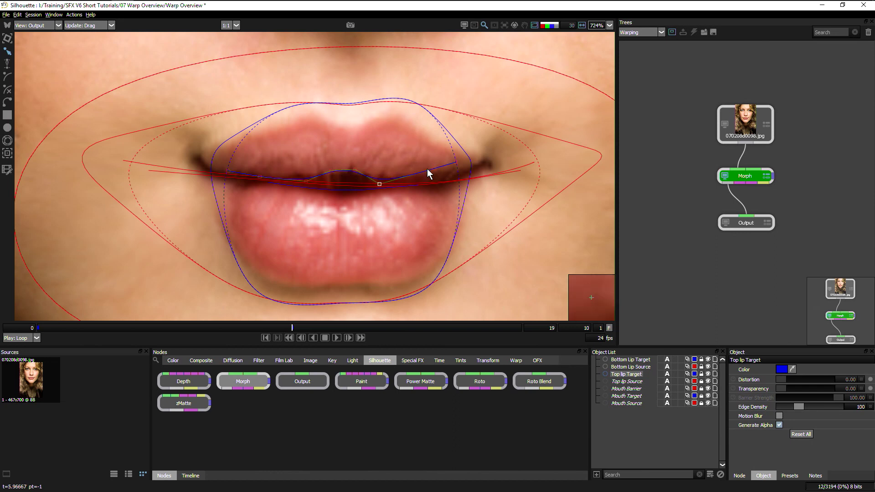
pyautogui.moveTo(456, 162); pyautogui.dragTo(456, 167)
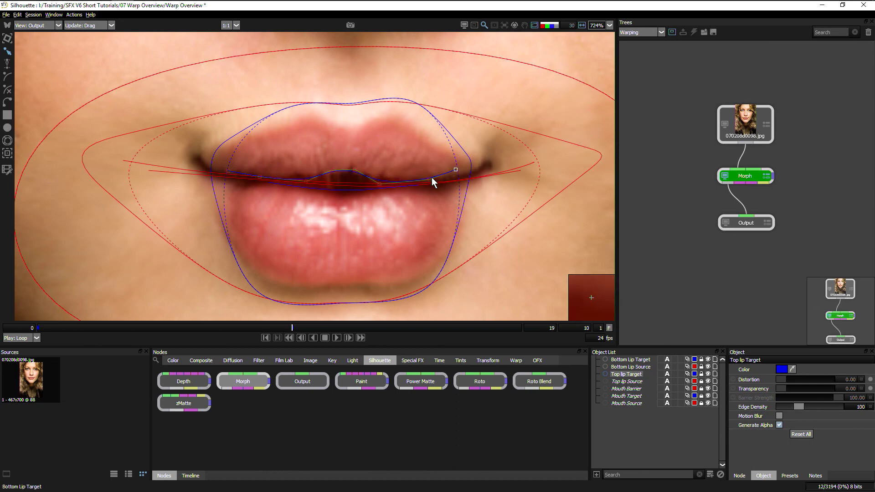
pyautogui.click(259, 177)
pyautogui.click(230, 172)
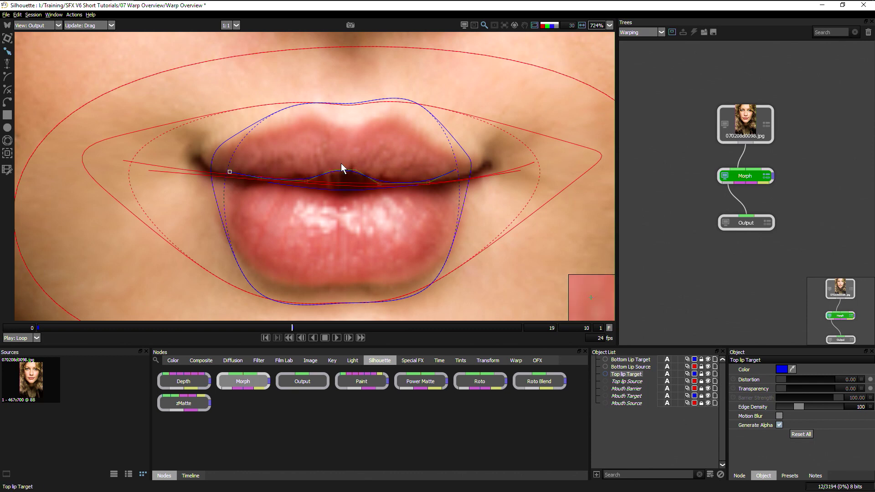
# Step: Replay the pucker morph, show shape keyframes, and scroll the timeline down to the Distortion track
pyautogui.press('f')
pyautogui.click(534, 25)
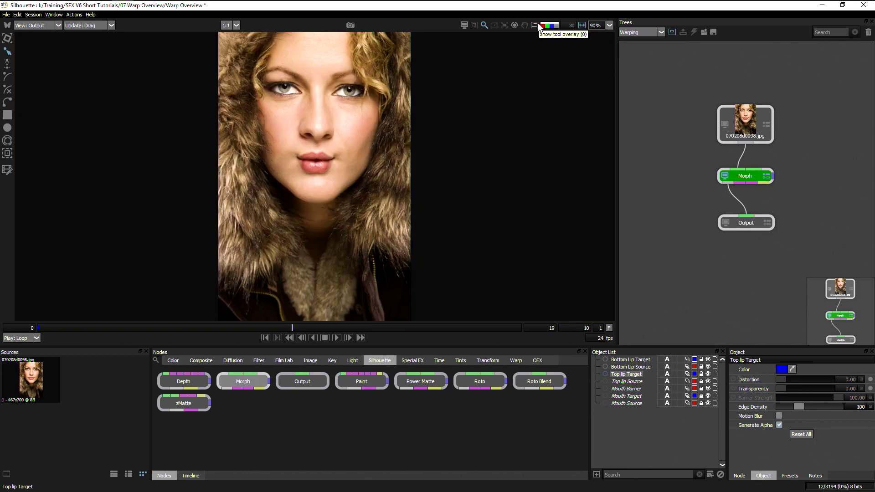
pyautogui.click(336, 337)
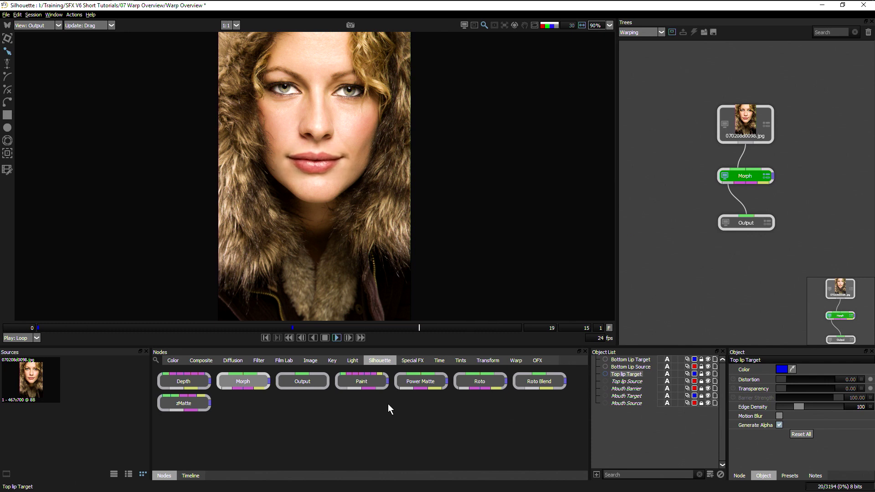
pyautogui.press('space')
pyautogui.click(191, 476)
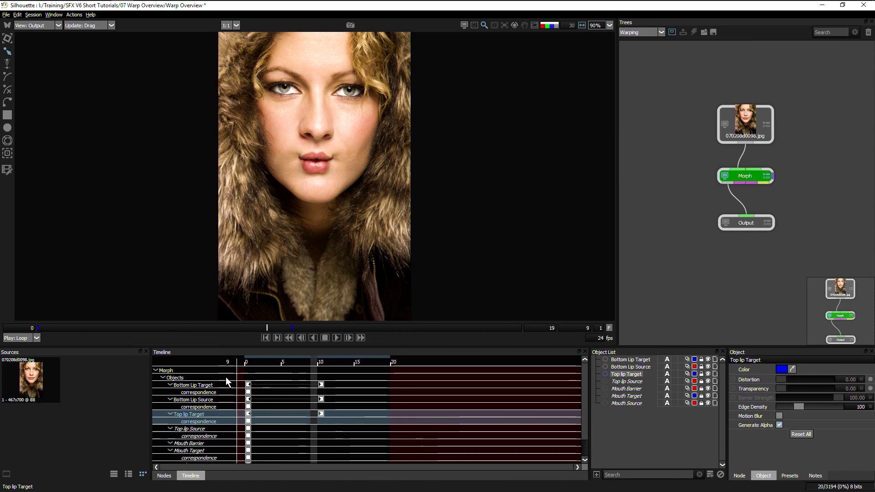
pyautogui.scroll(-1, 586, 405)
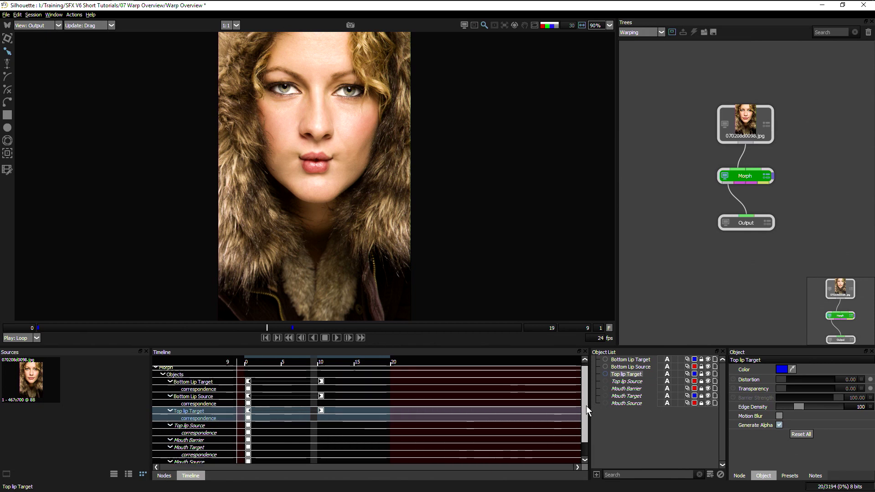
pyautogui.scroll(-2, 585, 405)
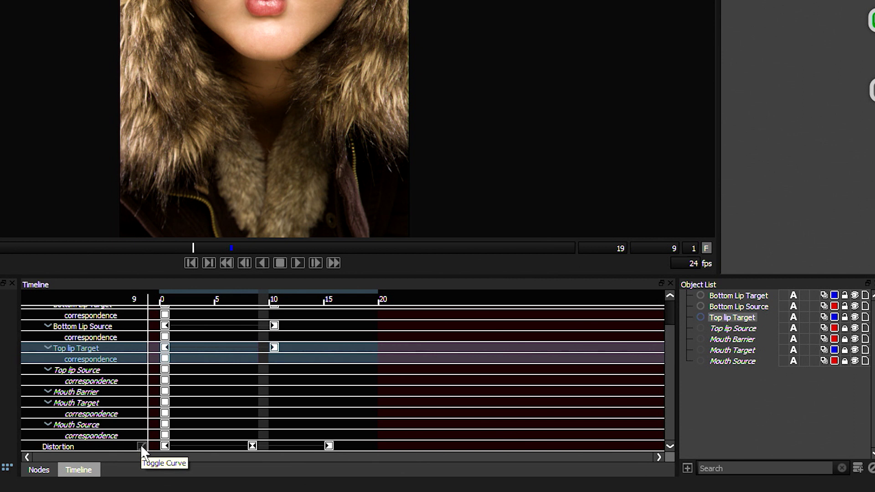
# Step: Show the Distortion curve and apply Ease In/Out interpolation to the peak key and all keys
pyautogui.click(141, 446)
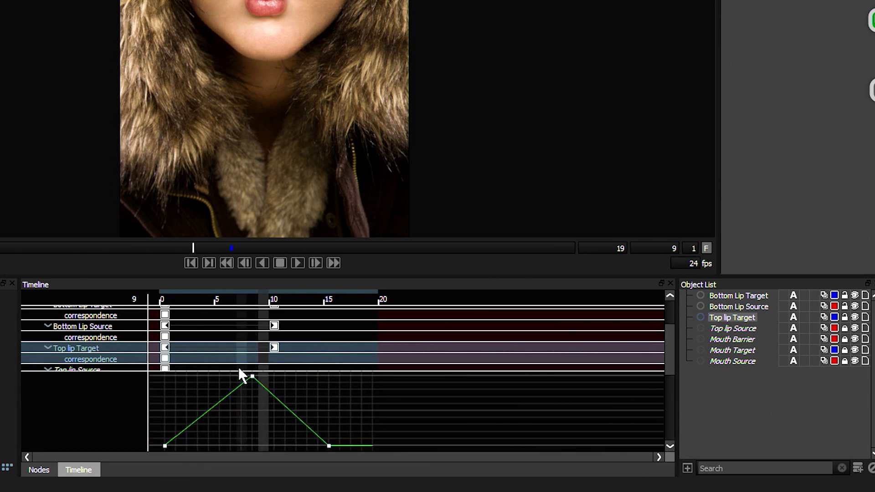
pyautogui.rightClick(253, 378)
pyautogui.moveTo(256, 378)
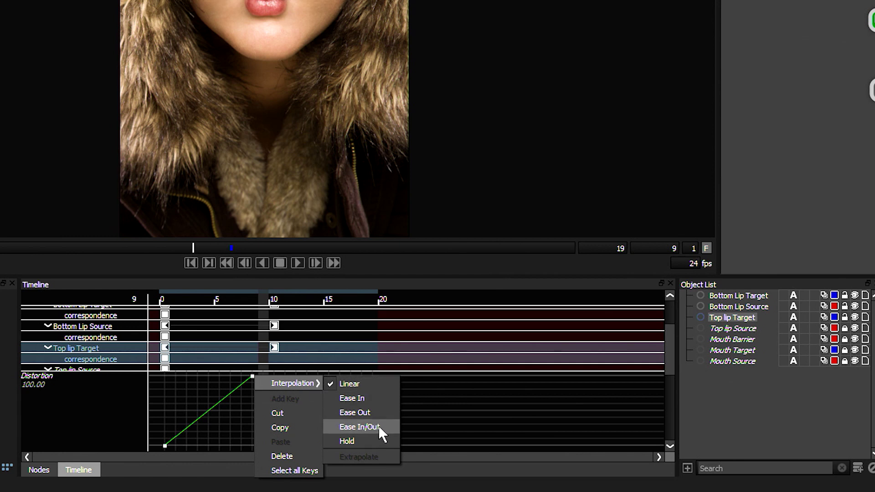
pyautogui.click(360, 427)
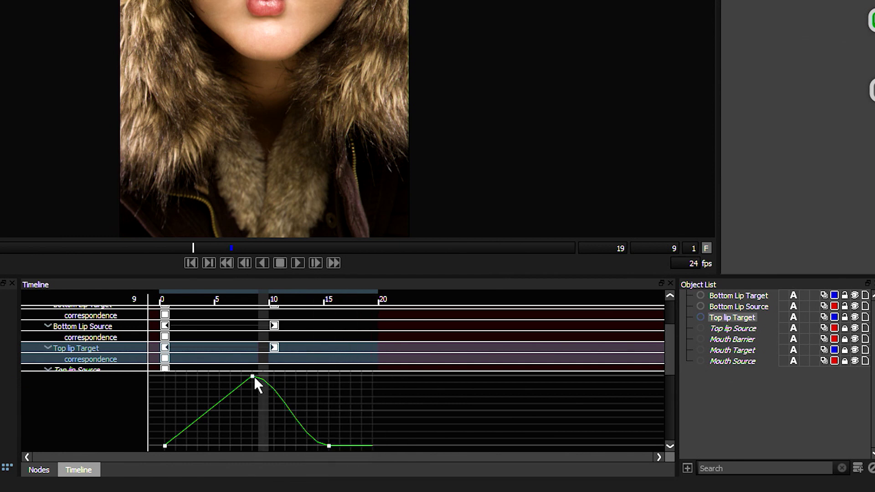
pyautogui.rightClick(165, 444)
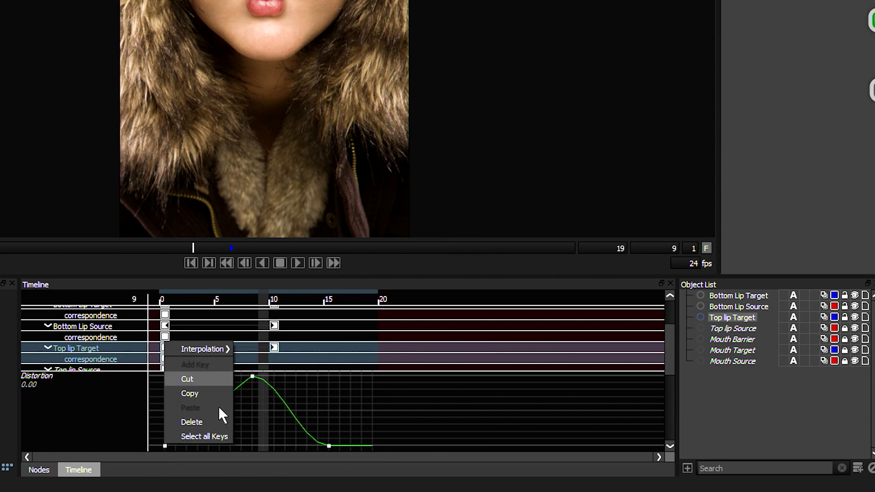
pyautogui.click(212, 434)
pyautogui.rightClick(166, 443)
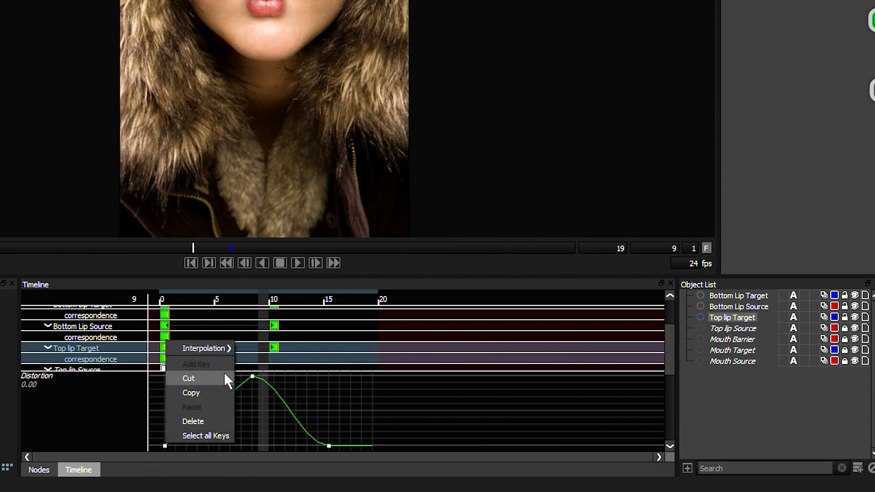
pyautogui.moveTo(219, 348)
pyautogui.click(271, 393)
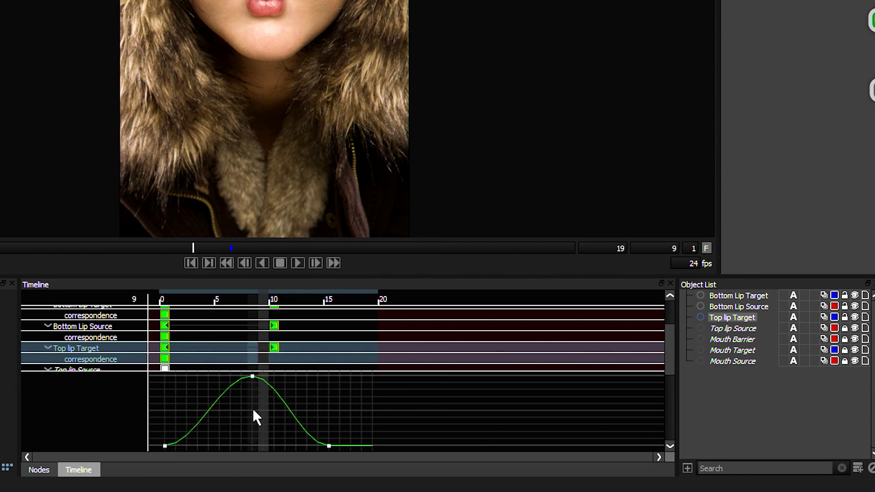
# Step: Drag the Distortion peak key lower and hide the curve graph
pyautogui.moveTo(252, 377)
pyautogui.moveTo(252, 377); pyautogui.dragTo(253, 410)
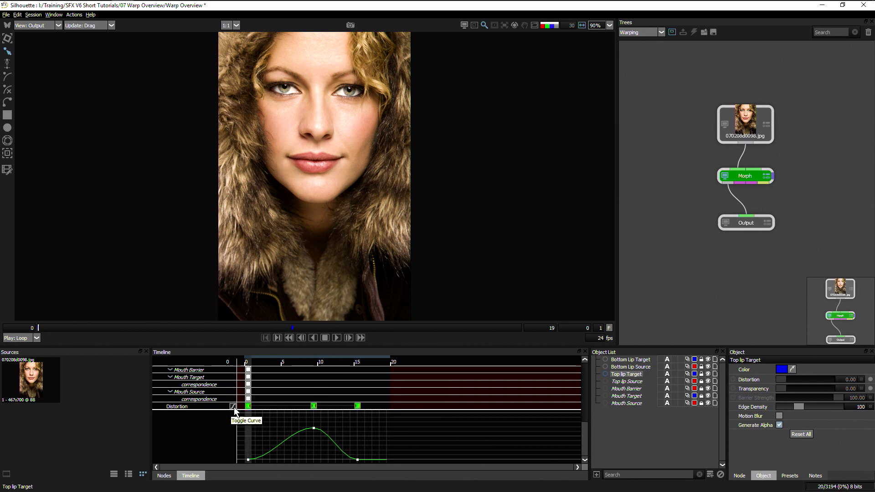
pyautogui.click(233, 407)
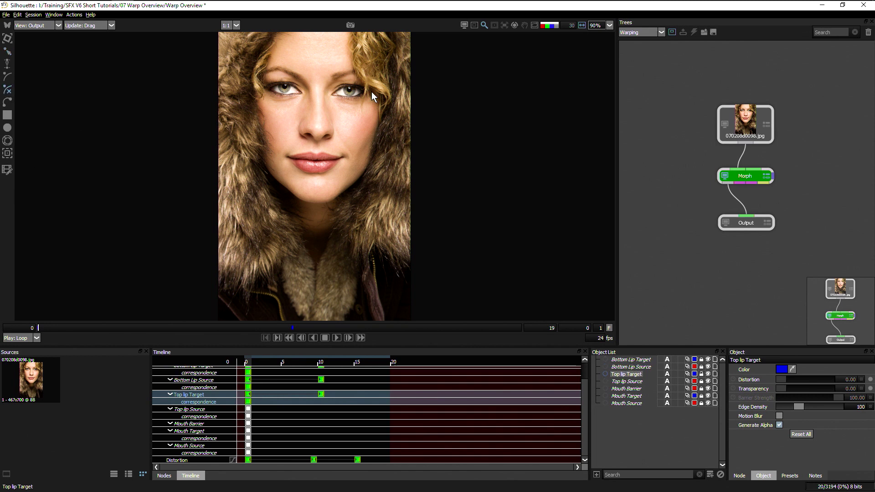
# Step: Trace seven points from the nose bridge around both nostrils and finish the open nose spline
pyautogui.click(310, 91)
pyautogui.click(308, 109)
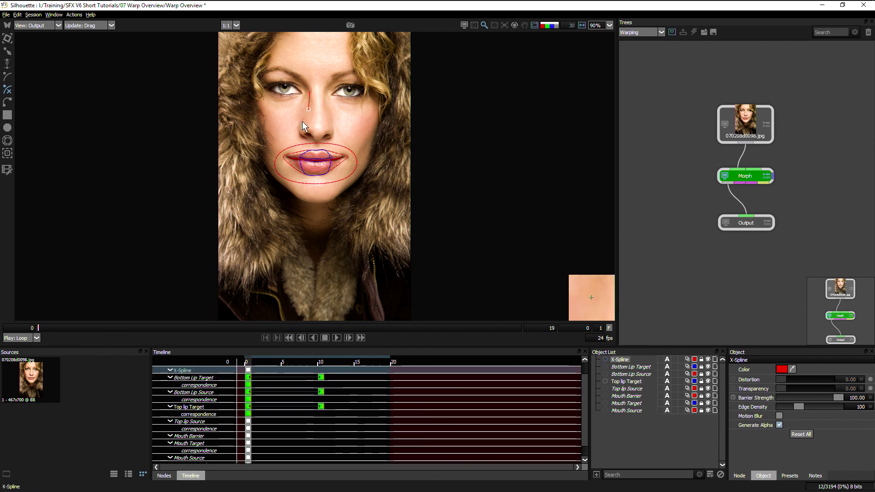
pyautogui.click(296, 122)
pyautogui.click(298, 137)
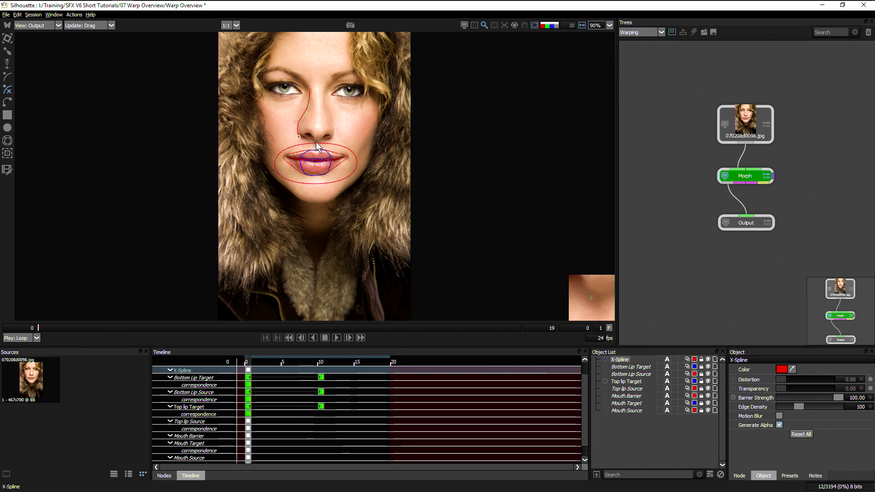
pyautogui.click(337, 138)
pyautogui.click(333, 120)
pyautogui.click(325, 91)
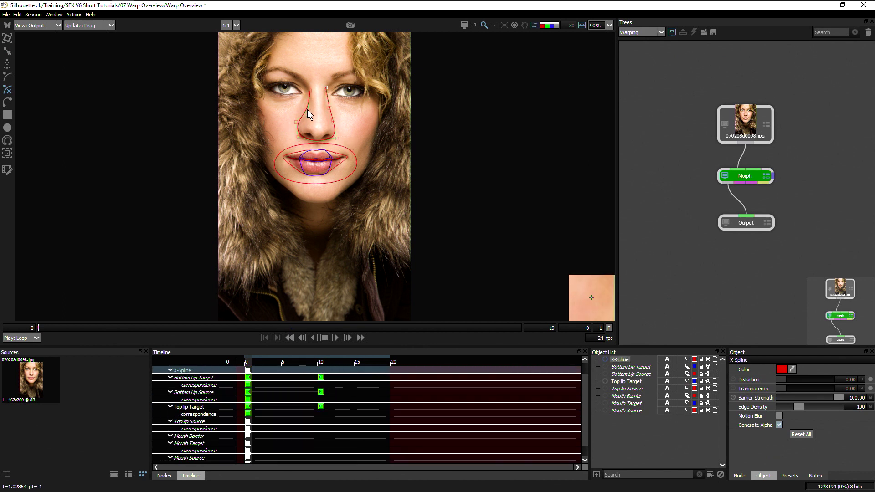
pyautogui.press('Return')
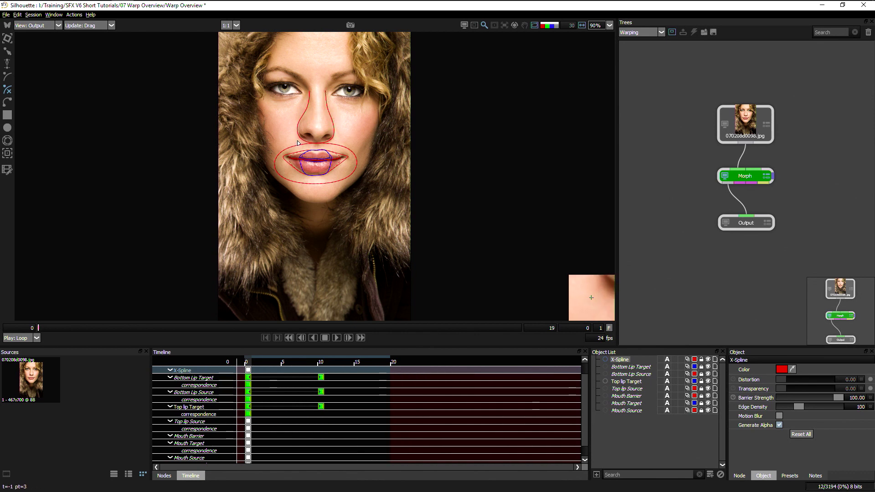
# Step: Rename the spline 'Nose Source' and duplicate it as 'Nose Traget'
pyautogui.doubleClick(621, 360)
pyautogui.write('N')
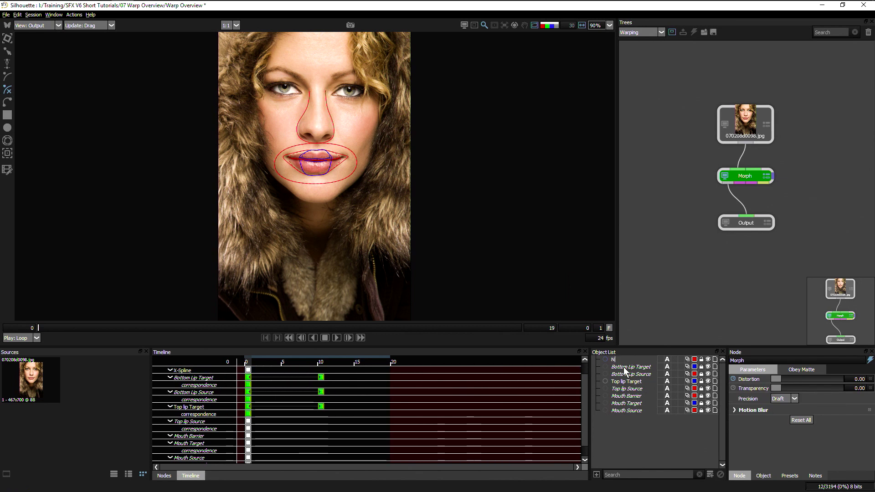
pyautogui.write('ose Source')
pyautogui.press('Return')
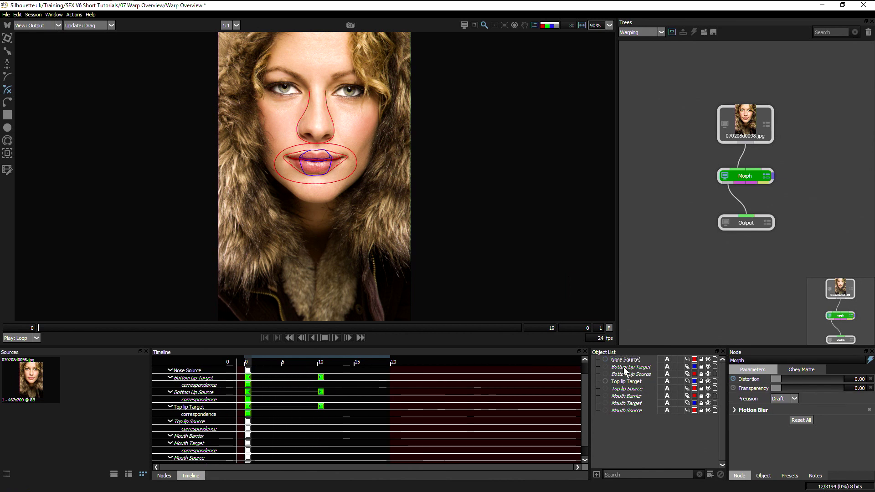
pyautogui.hotkey('ctrl', 'd')
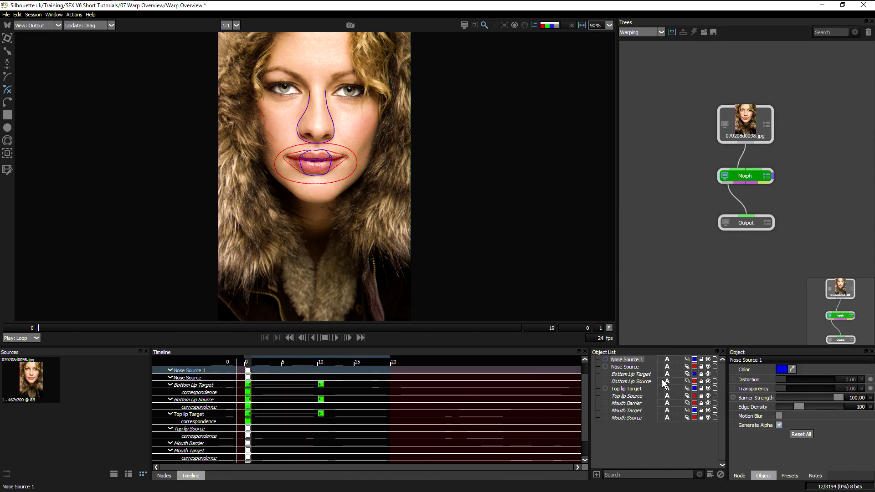
pyautogui.click(556, 318)
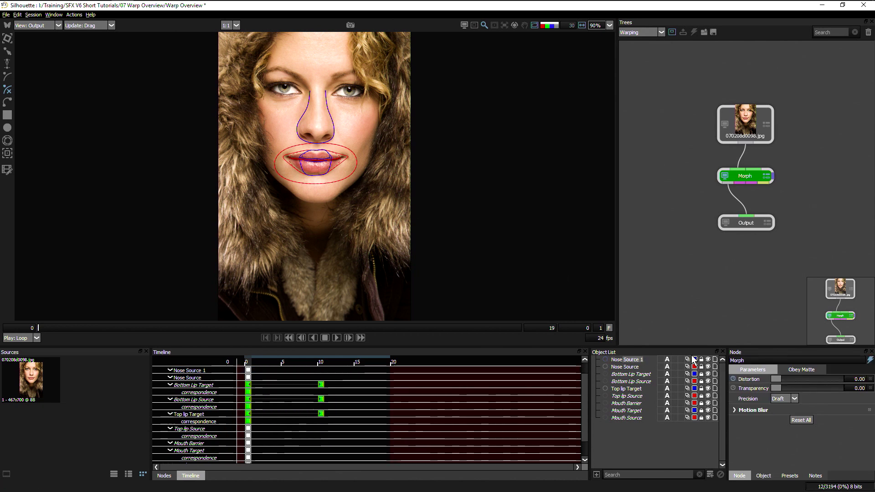
pyautogui.write('Nose Traget')
pyautogui.press('Return')
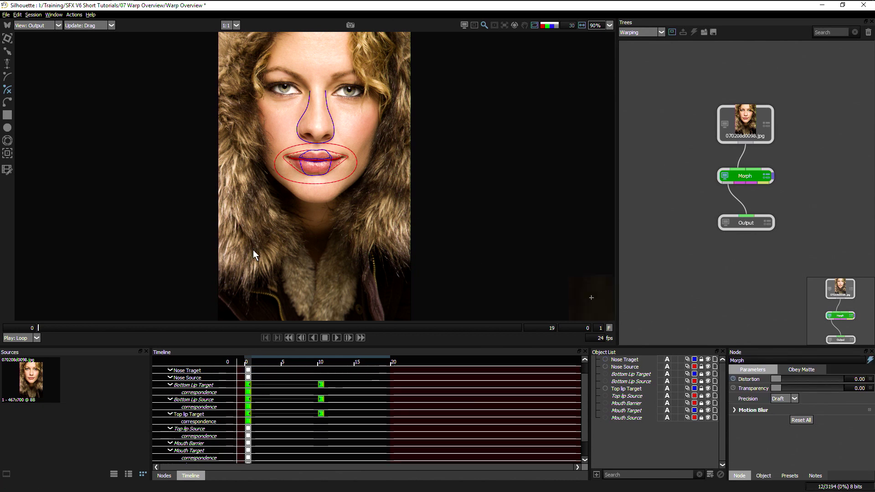
# Step: Scale Nose Traget to about 73% width, then select both nose shapes for correspondence
pyautogui.click(7, 39)
pyautogui.click(298, 119)
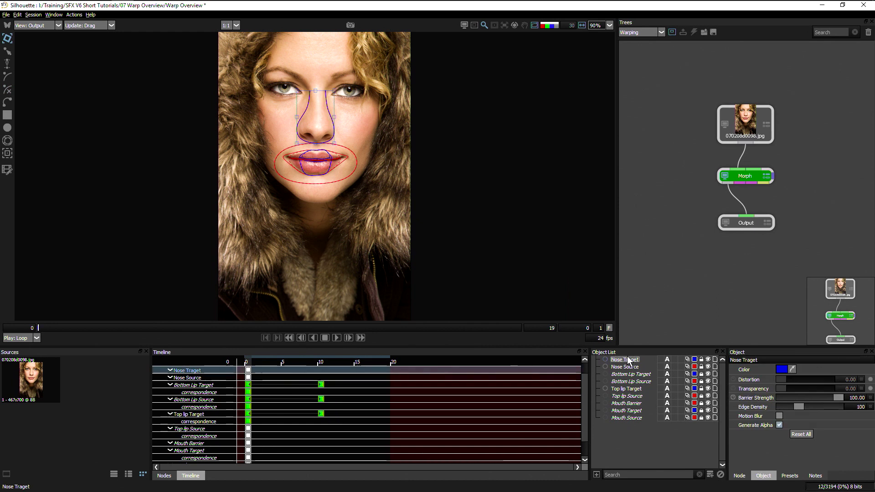
pyautogui.moveTo(298, 118); pyautogui.dragTo(303, 119)
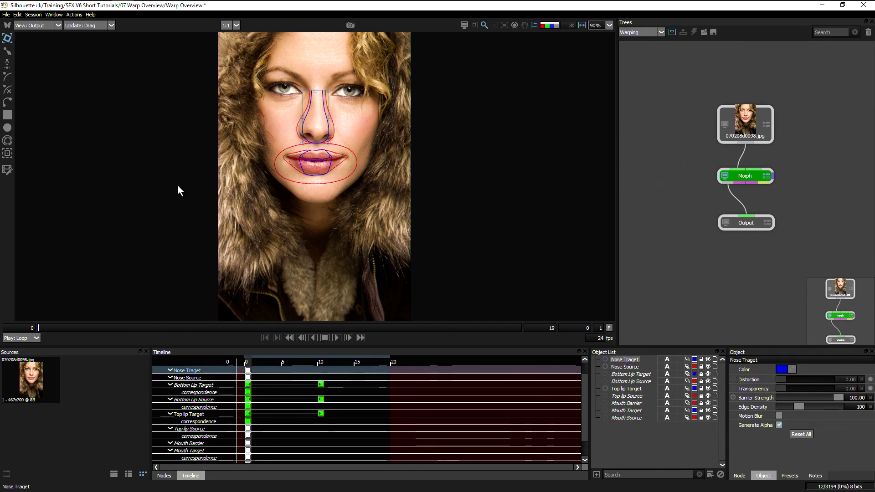
pyautogui.click(8, 141)
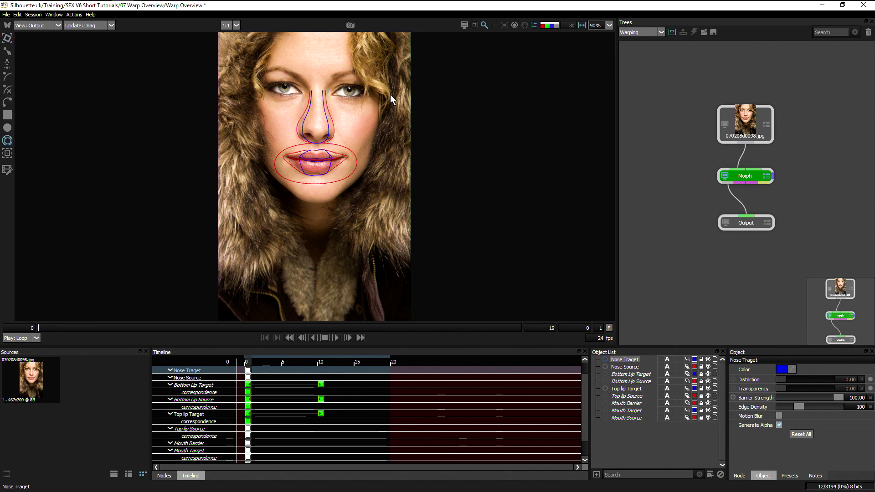
pyautogui.click(330, 131)
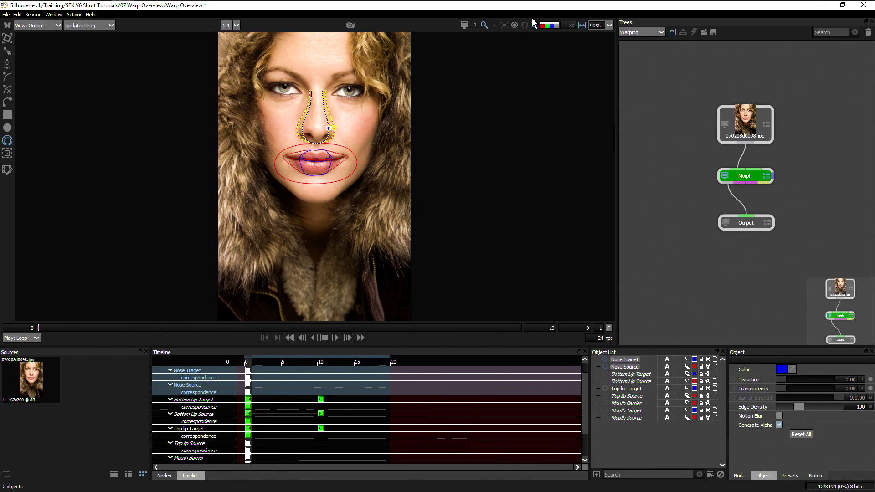
# Step: Hide overlays, play and stop the morph, rewind to frame 0, and select a lip shape in the Object List
pyautogui.press('e')
pyautogui.click(336, 337)
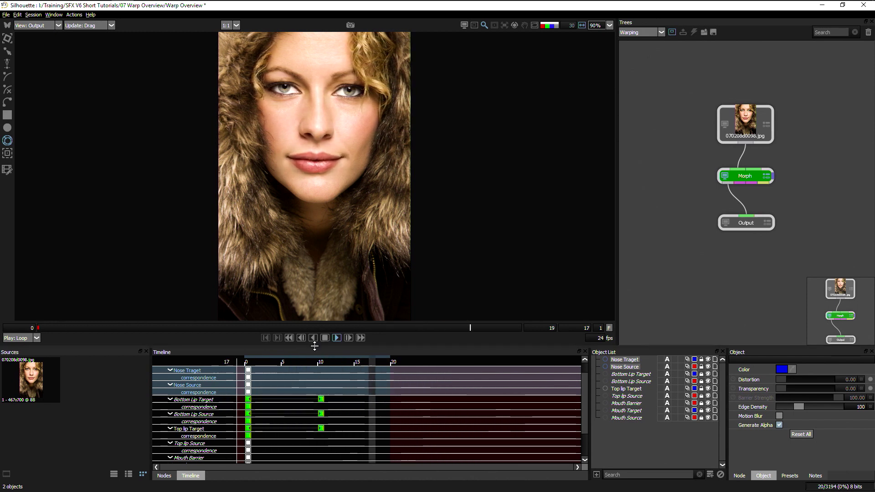
pyautogui.click(326, 338)
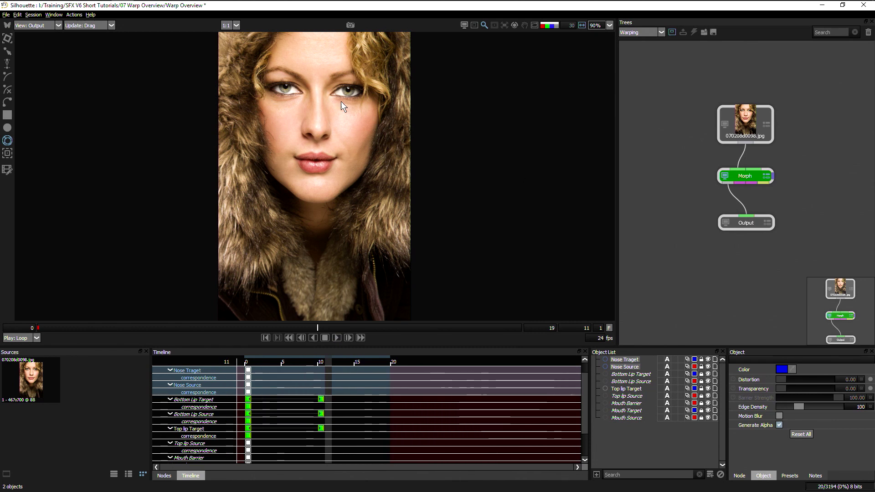
pyautogui.click(265, 338)
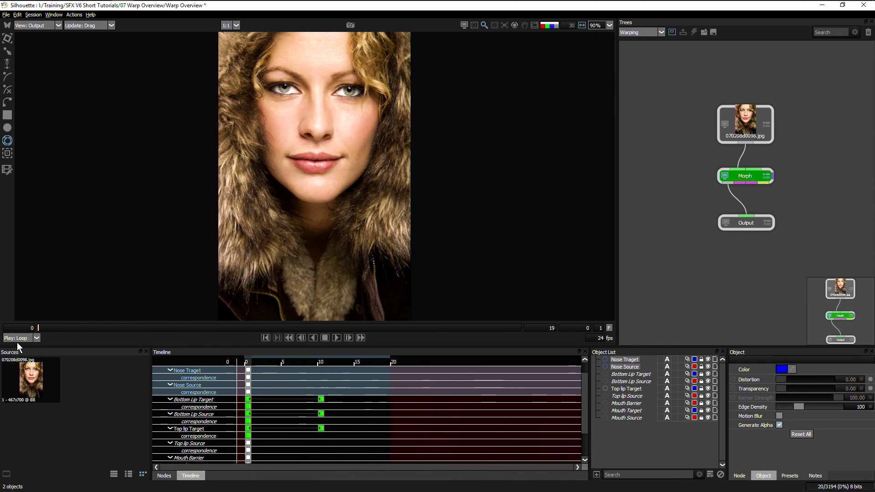
pyautogui.click(629, 373)
# Step: Override Nose Source's Distortion, set it to 57.55, and play the morph to check
pyautogui.click(627, 367)
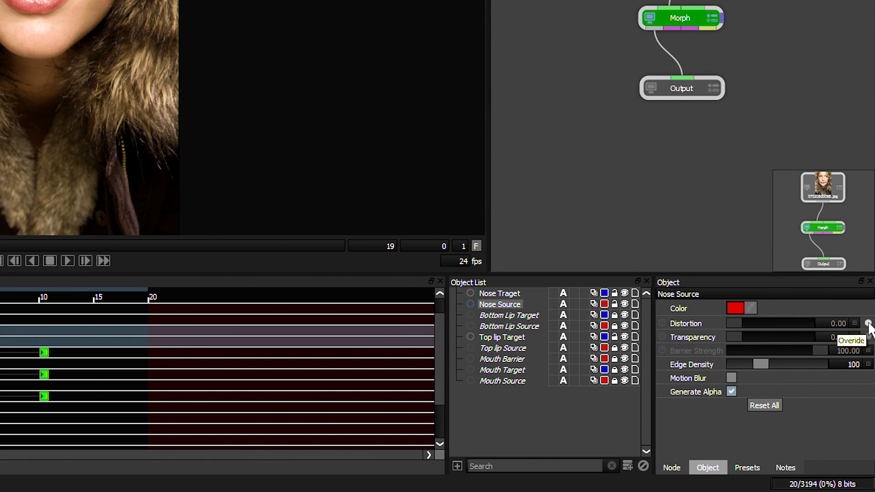
pyautogui.click(868, 323)
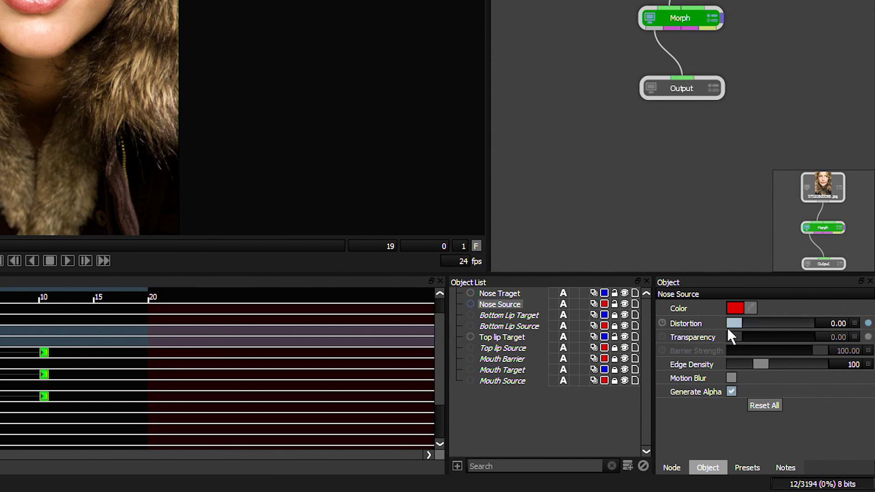
pyautogui.moveTo(732, 322); pyautogui.dragTo(812, 320)
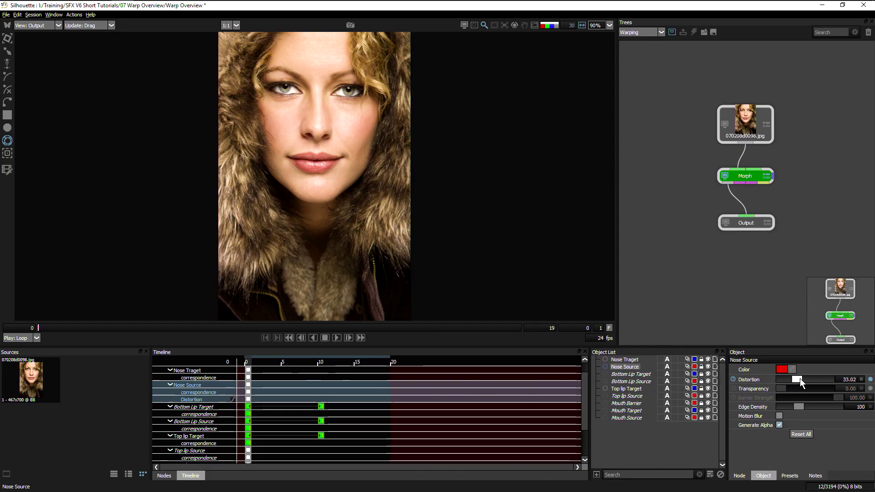
pyautogui.moveTo(832, 378); pyautogui.dragTo(803, 381)
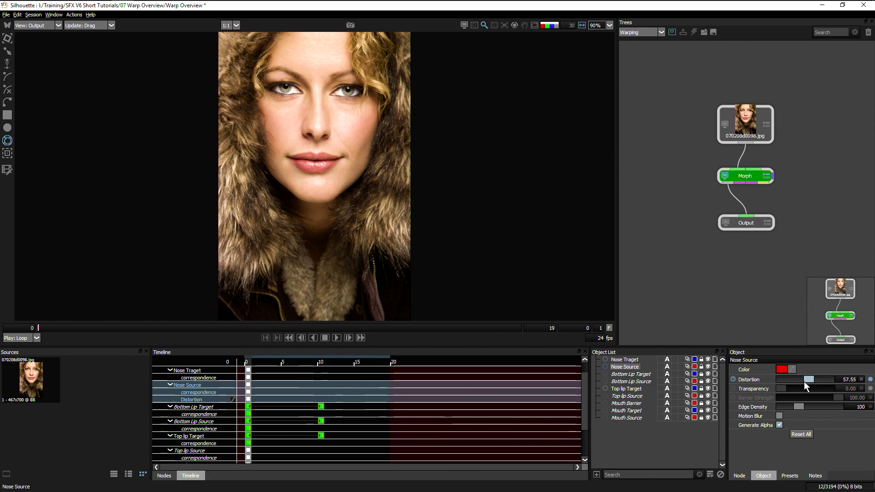
pyautogui.click(336, 338)
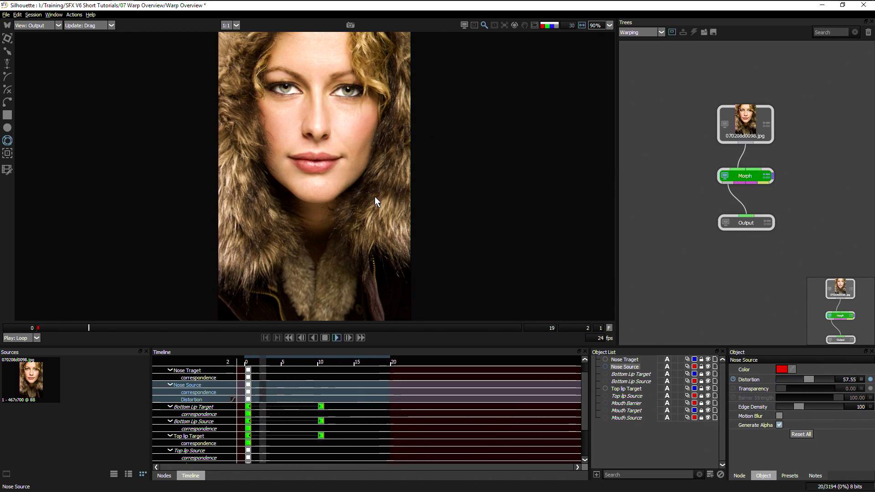
# Step: Zoom to 362% centred on the lips and inspect the Nose Traget and Top lip Target shapes
pyautogui.scroll(3, 375, 196)
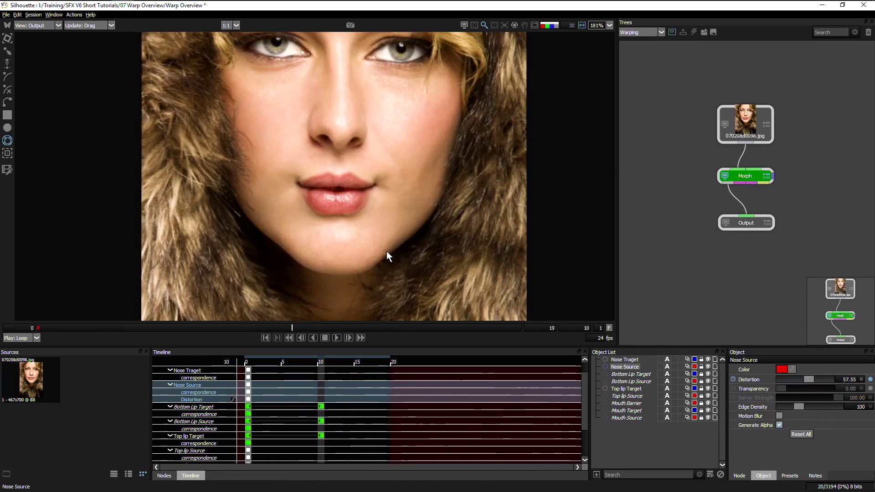
pyautogui.click(386, 251)
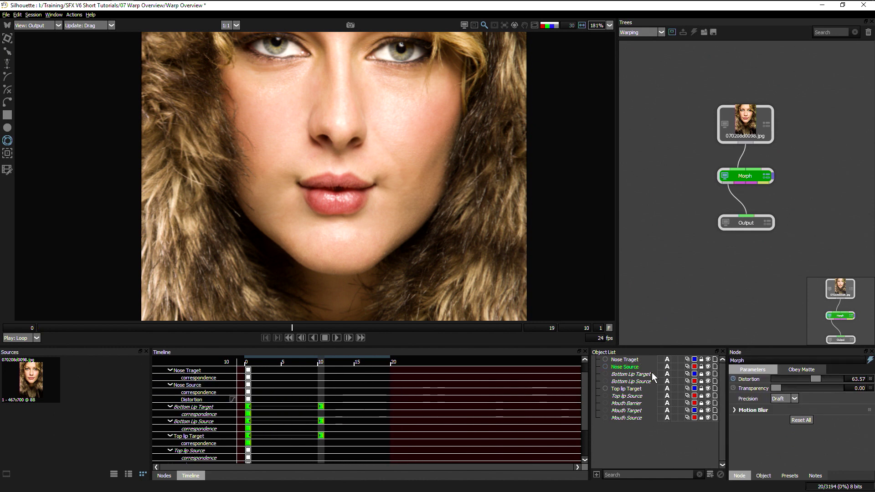
pyautogui.click(630, 361)
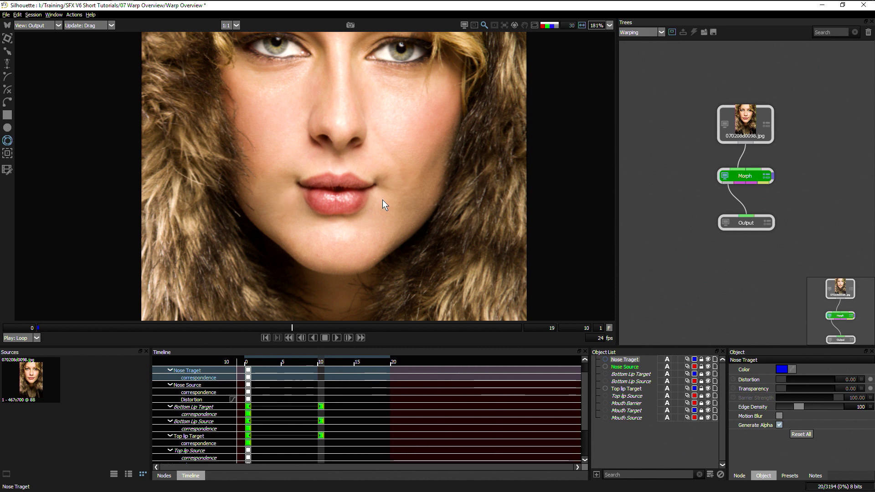
pyautogui.click(626, 389)
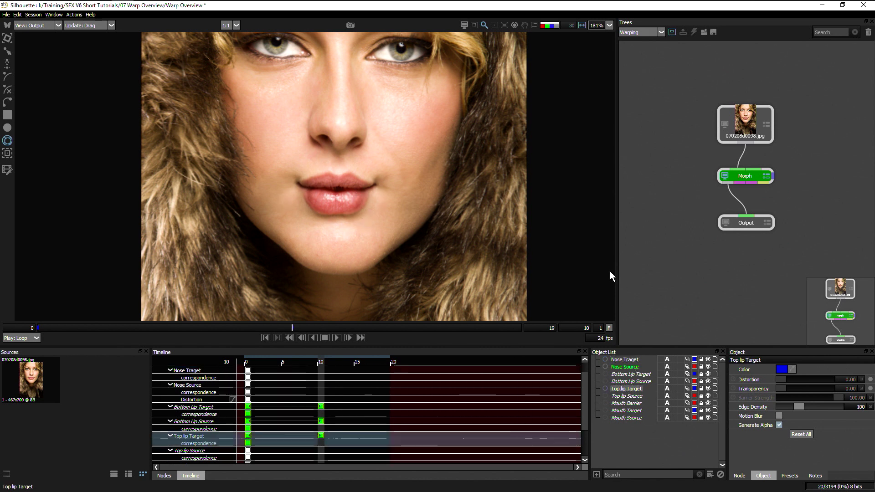
pyautogui.scroll(3, 610, 271)
pyautogui.moveTo(307, 244); pyautogui.dragTo(479, 282)
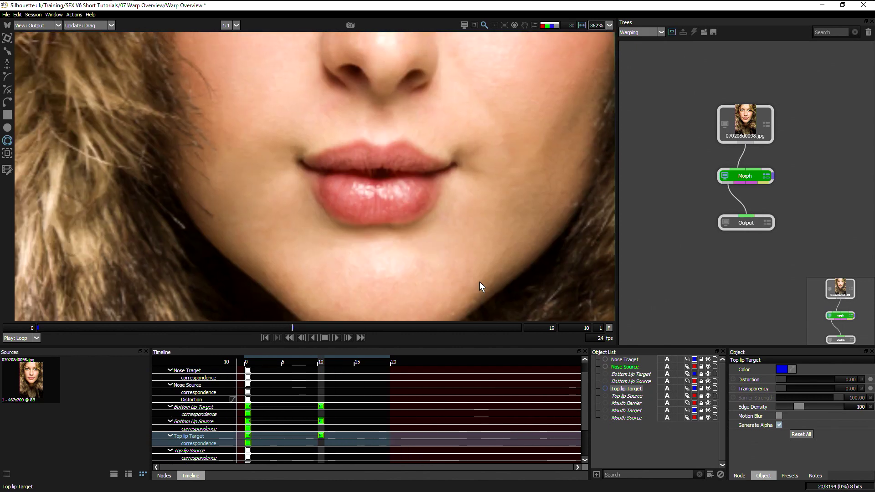
pyautogui.click(633, 411)
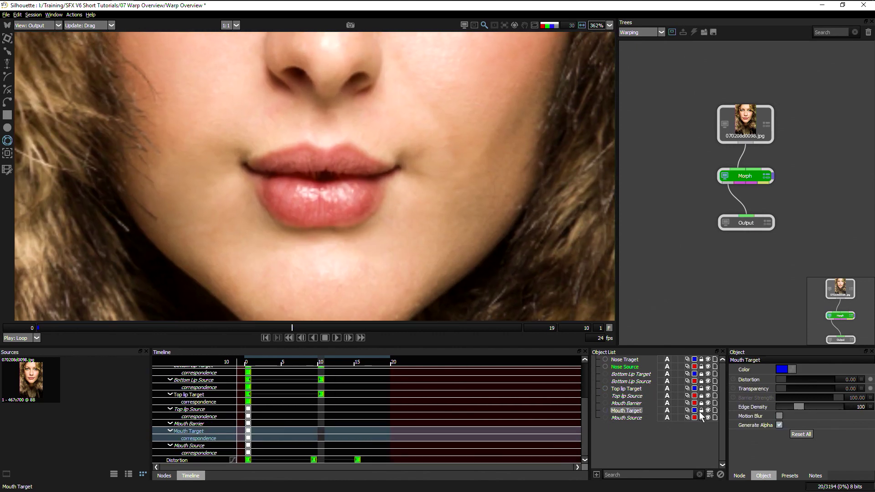
pyautogui.click(626, 418)
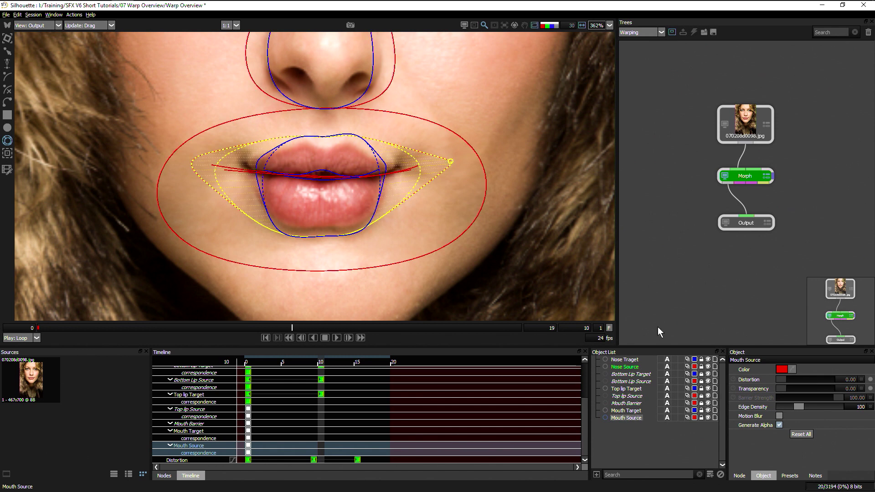
pyautogui.moveTo(797, 405); pyautogui.dragTo(811, 406)
pyautogui.click(534, 25)
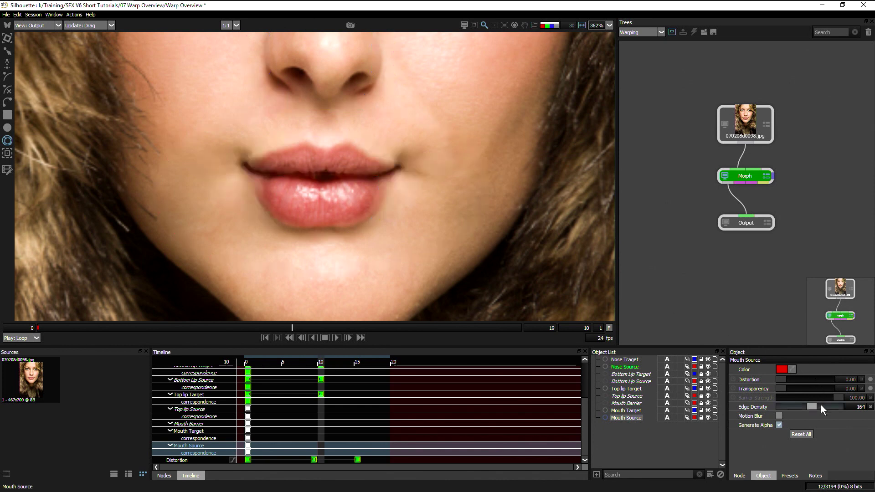
pyautogui.moveTo(811, 406); pyautogui.dragTo(793, 406)
pyautogui.moveTo(798, 406); pyautogui.dragTo(813, 407)
pyautogui.click(799, 406)
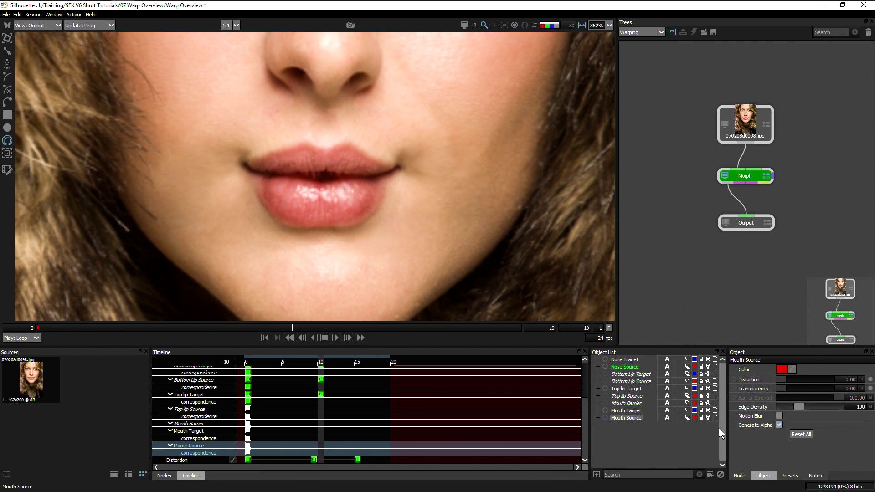
# Step: At frame 9, compare Normal and Draft morph precision, then settle Precision on Better
pyautogui.click(627, 439)
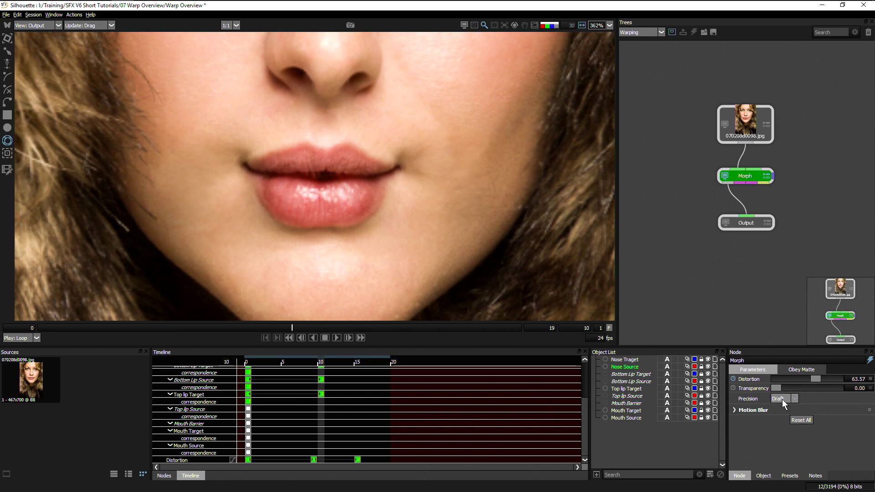
pyautogui.moveTo(320, 365); pyautogui.dragTo(313, 365)
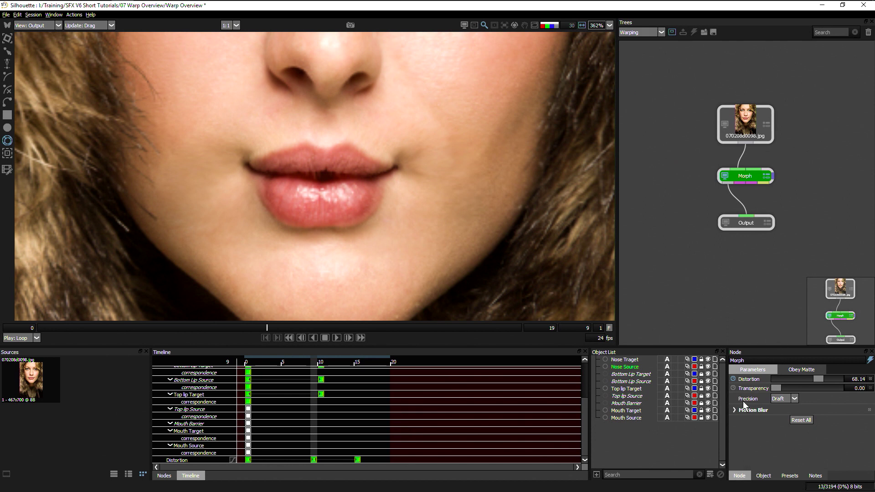
pyautogui.click(788, 399)
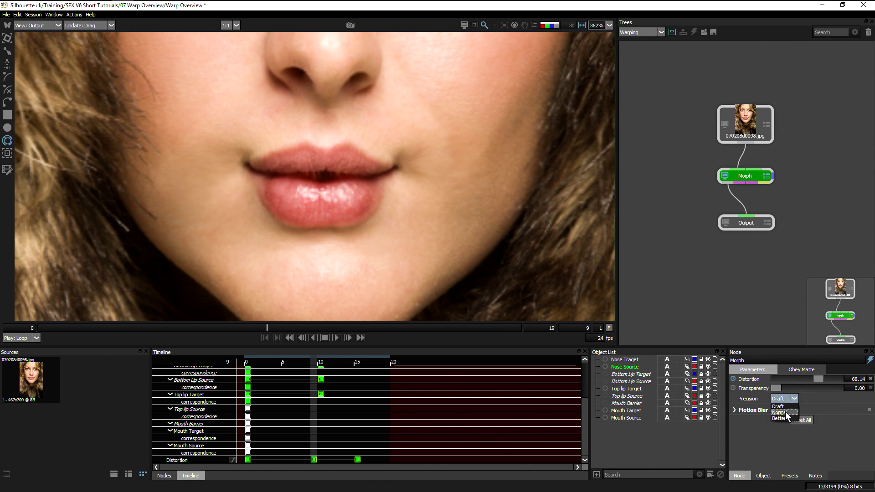
pyautogui.click(785, 413)
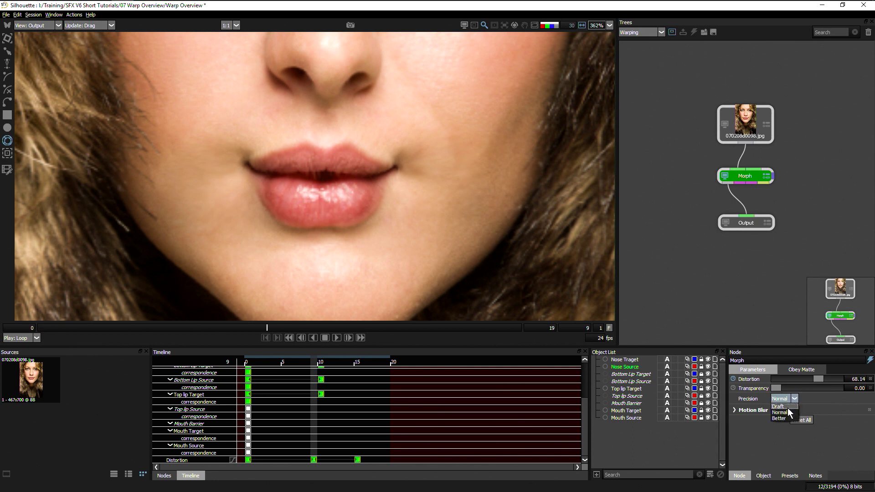
pyautogui.click(787, 406)
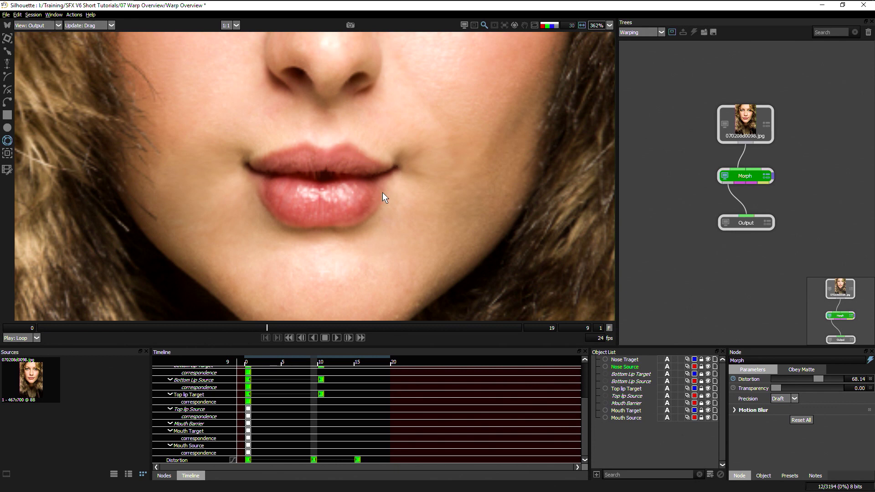
pyautogui.click(788, 406)
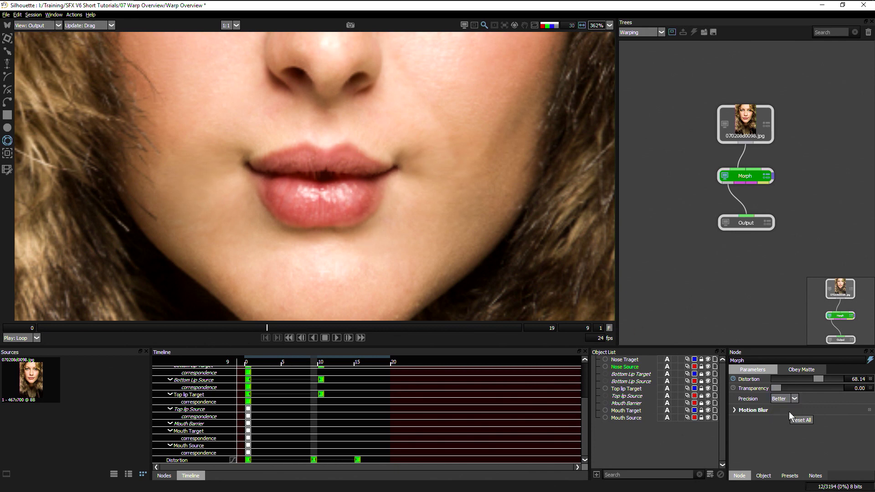
pyautogui.click(781, 400)
pyautogui.click(786, 398)
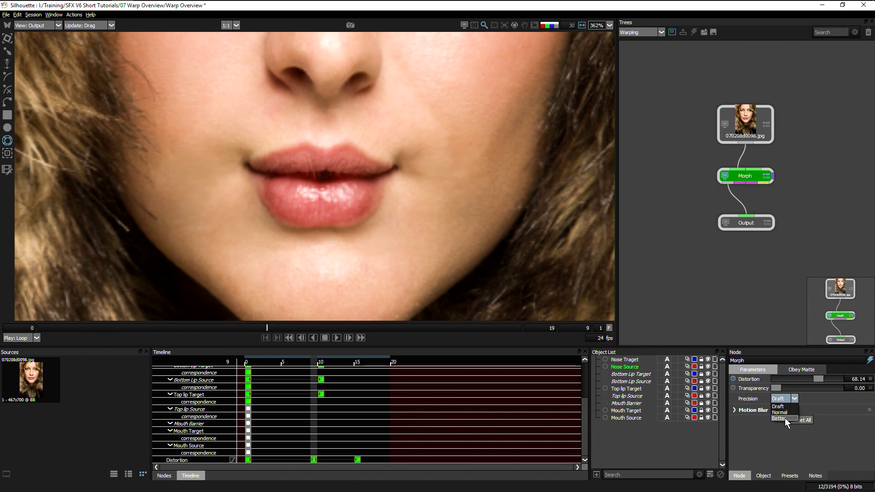
pyautogui.click(783, 417)
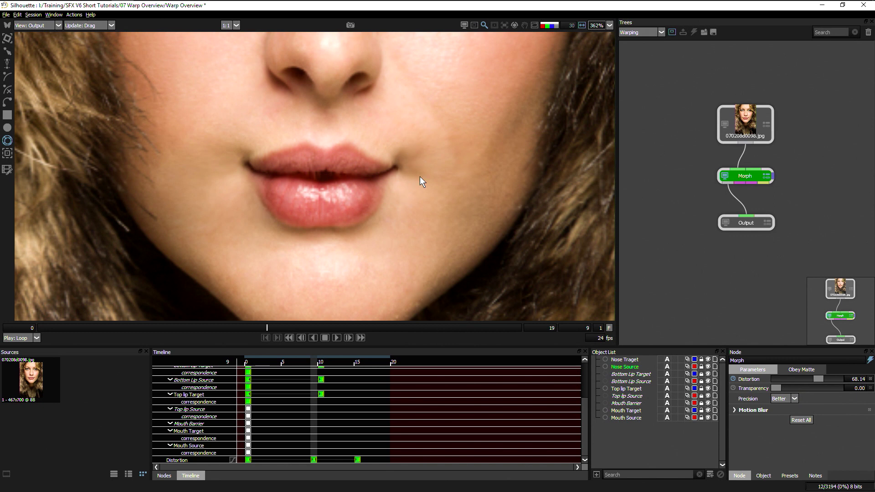
pyautogui.click(788, 406)
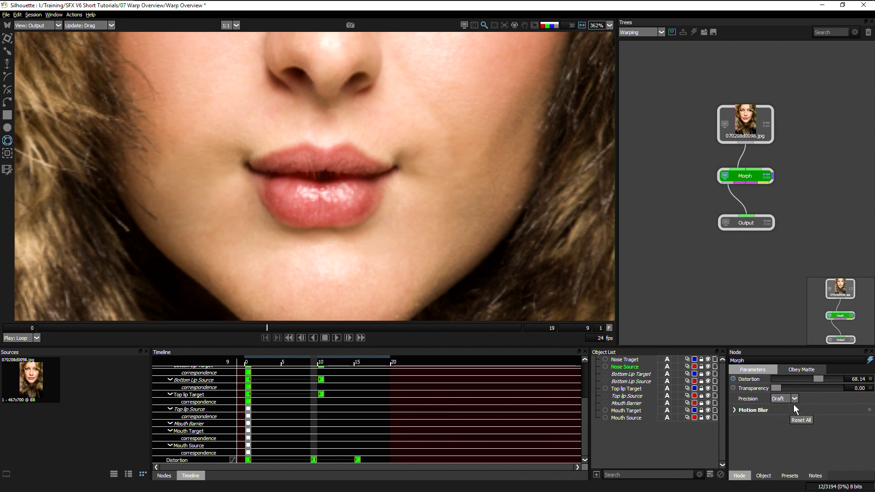
pyautogui.click(788, 411)
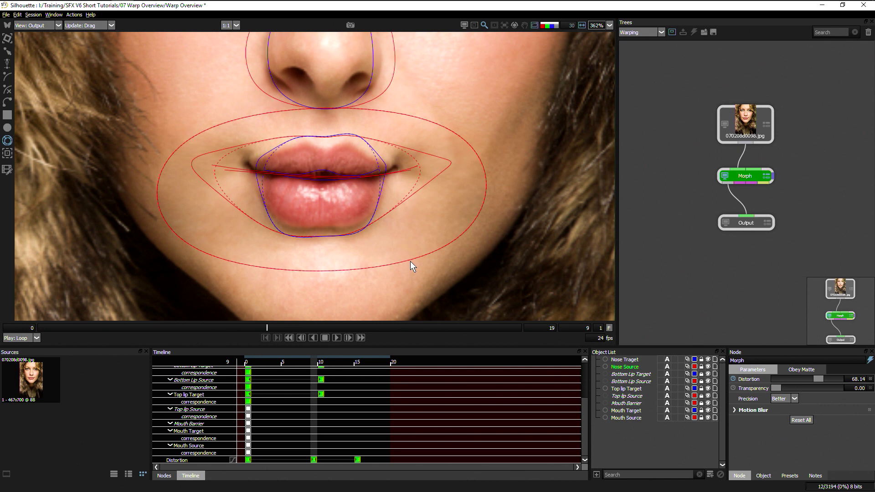
# Step: Loop the full-face morph with overlays hidden, twice comparing original A against Output, then stop
pyautogui.hotkey('shift', 'f')
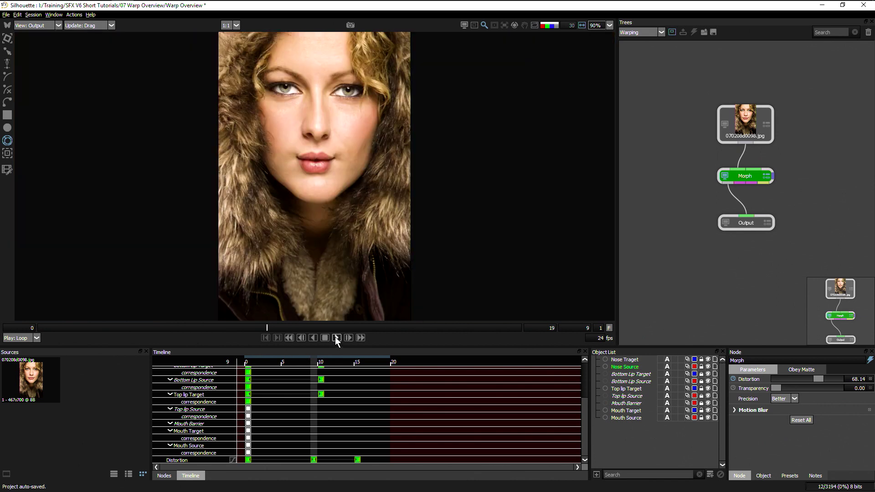
pyautogui.click(336, 338)
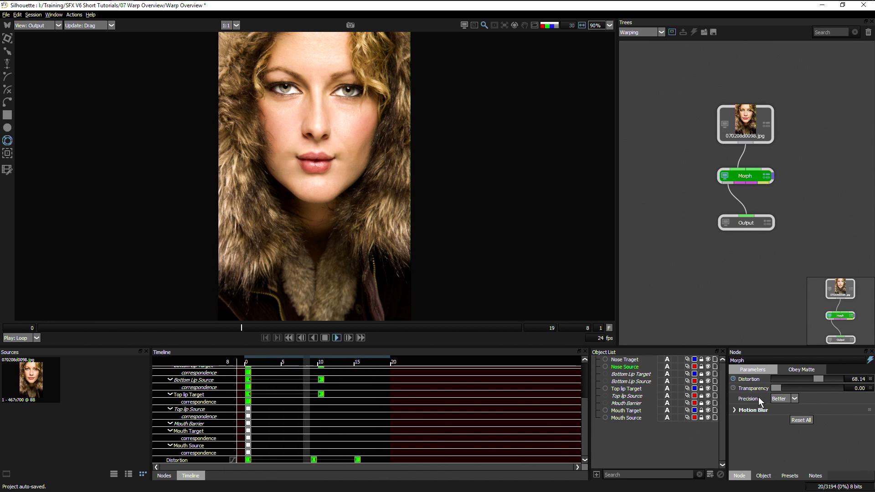
pyautogui.press('a')
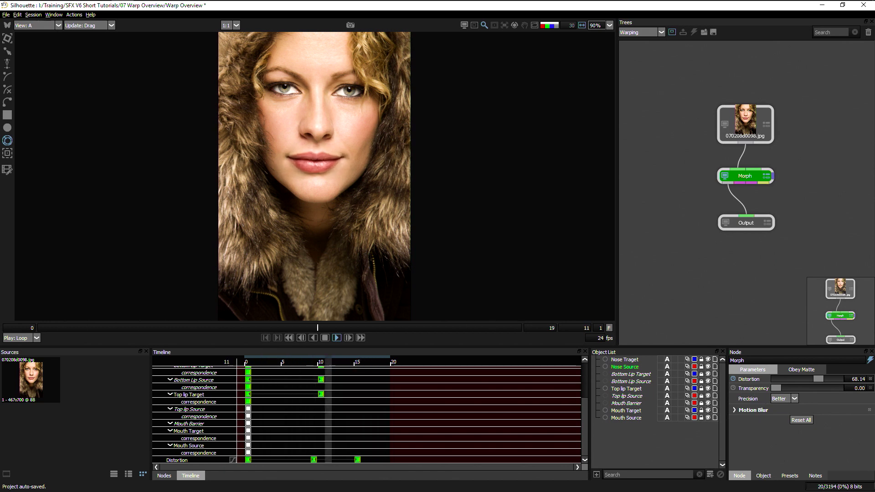
pyautogui.press('o')
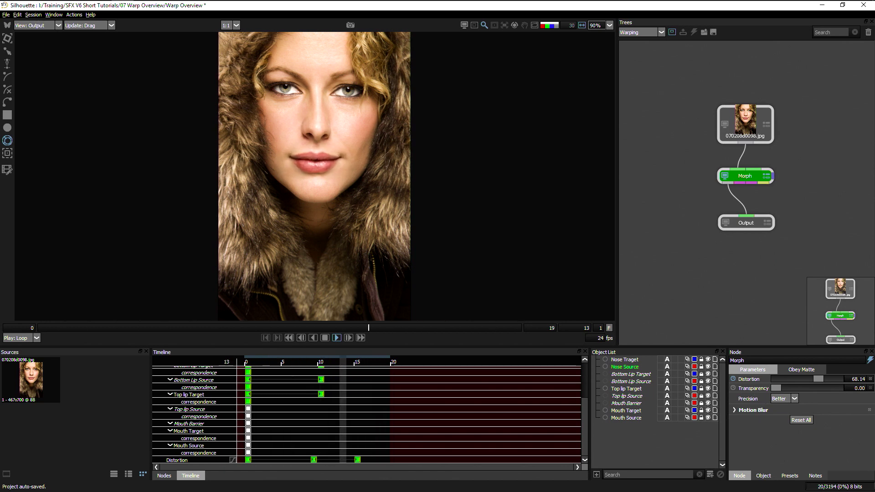
pyautogui.press('a')
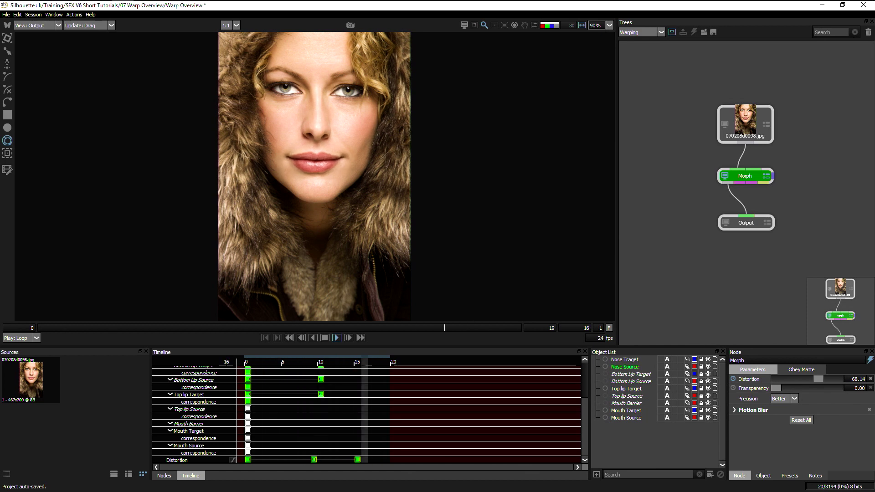
pyautogui.press('o')
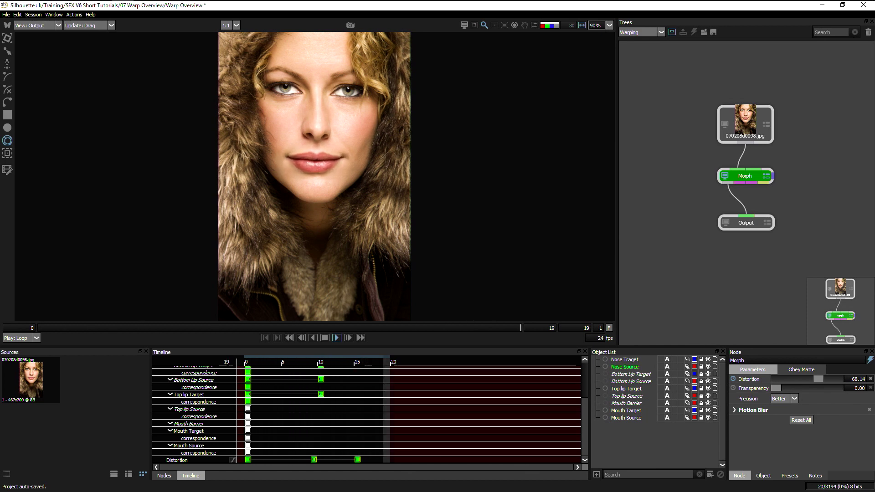
pyautogui.press('space')
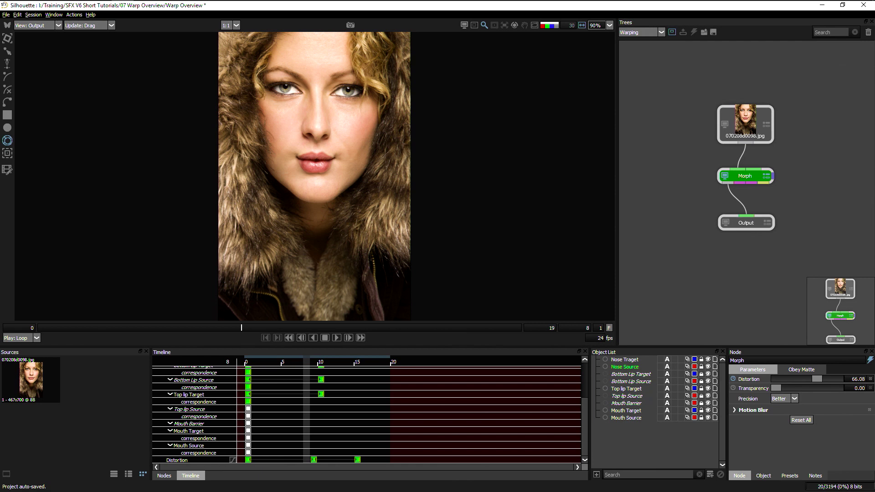